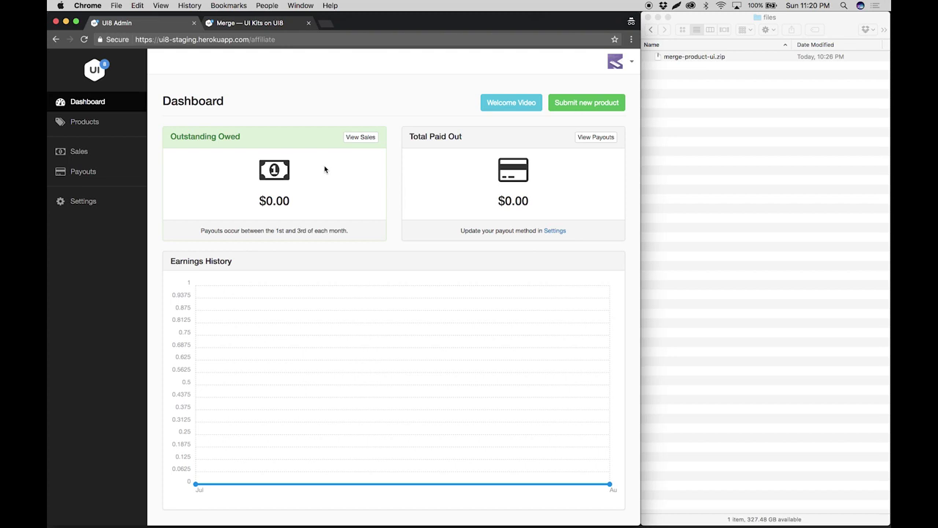
Step: Start a new product submission and name the product "Merge UI Kit"
click(526, 131)
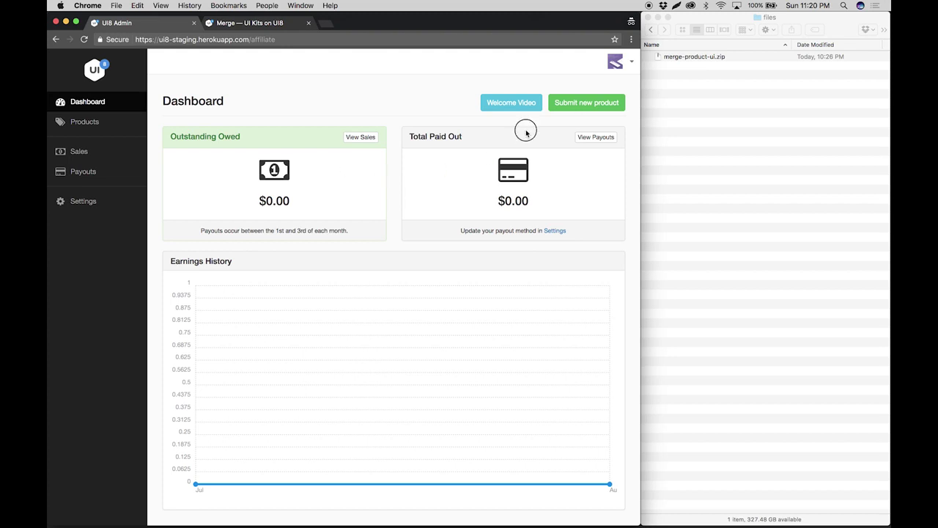
click(572, 107)
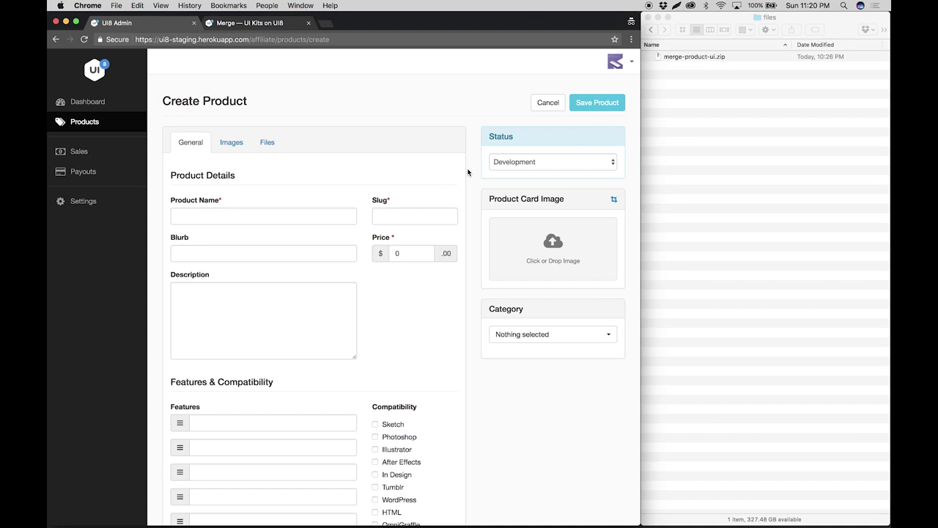
click(308, 220)
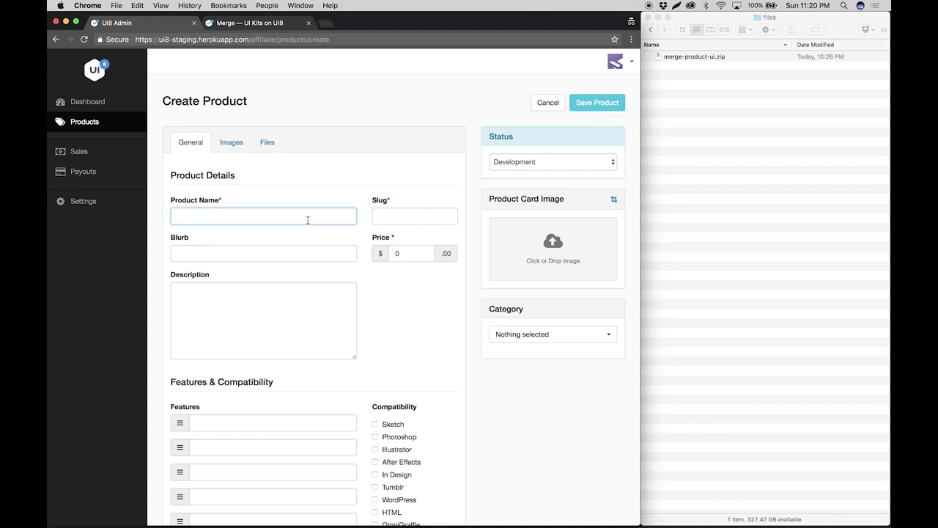
text(M)
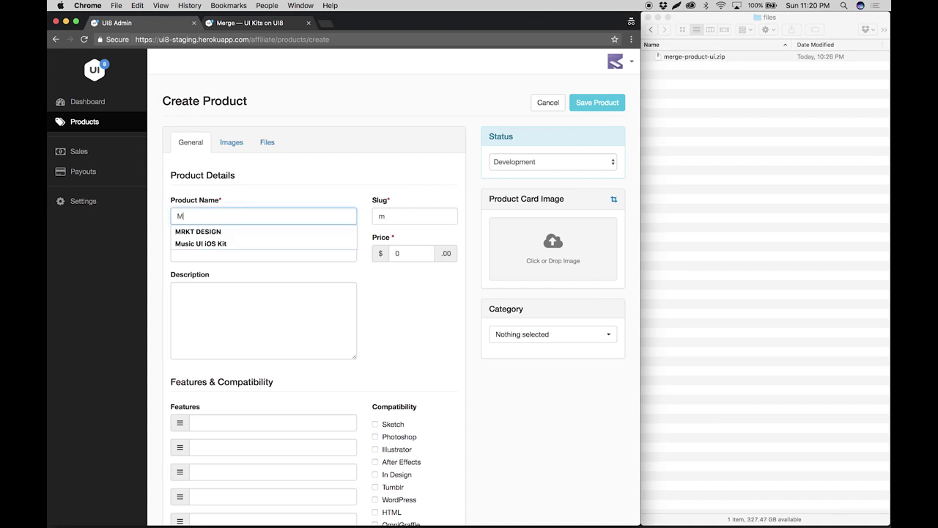
text(erge UI Kit)
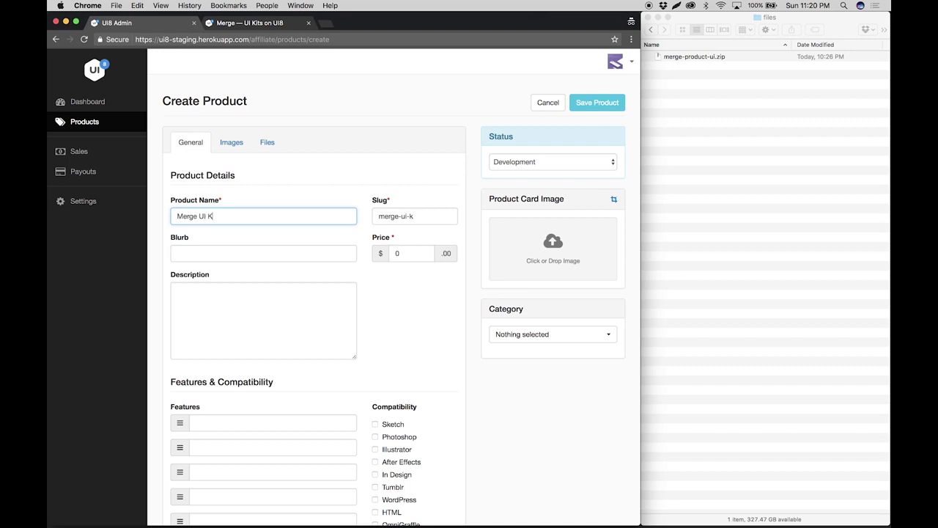
Step: Fill in the product details with blurb "Sketch iOS UI Kit", price 20 and description "Hello."
click(178, 250)
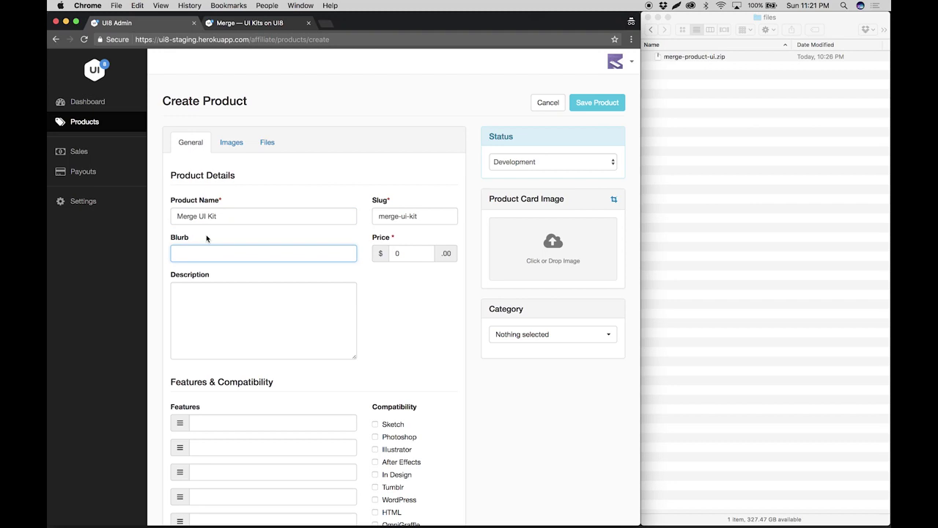
text(Sketch iOS UI Kit)
key(Tab)
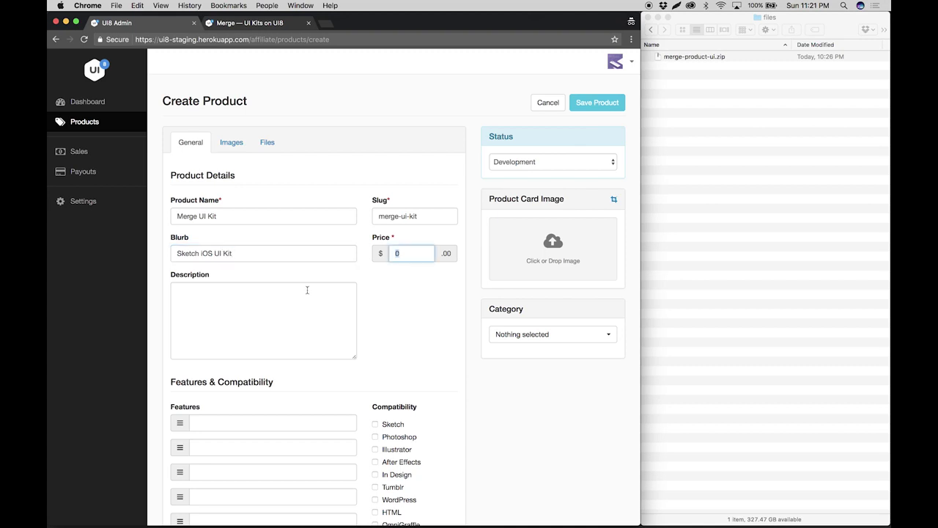
text(20)
click(322, 301)
text(Hello.)
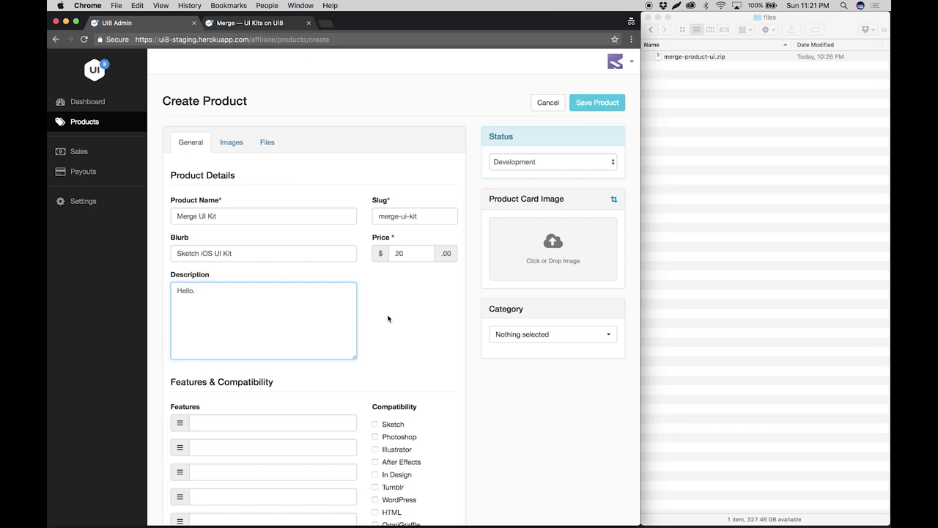
Step: Enter "Cool", "Flat" and "Customizable" as the first three product features
scroll(388, 318, down, 5)
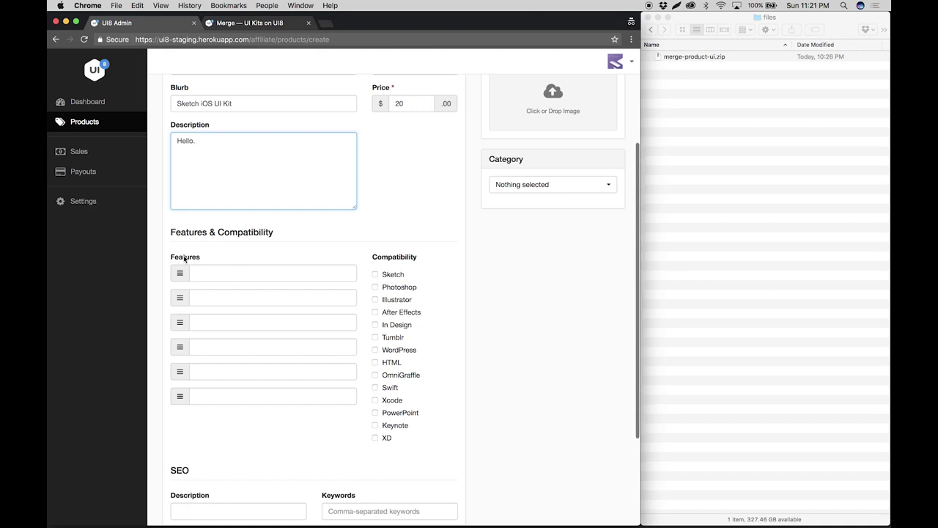
click(253, 256)
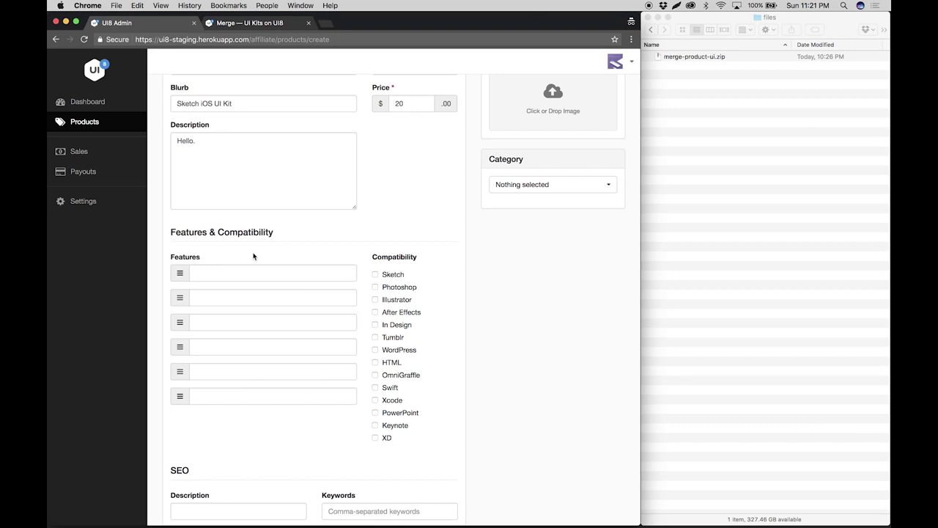
click(238, 274)
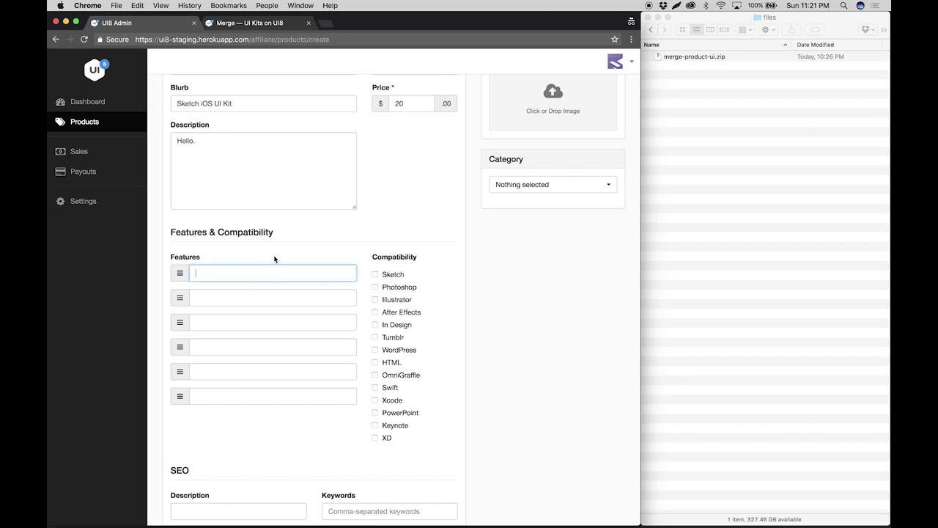
text(Cool)
key(Tab)
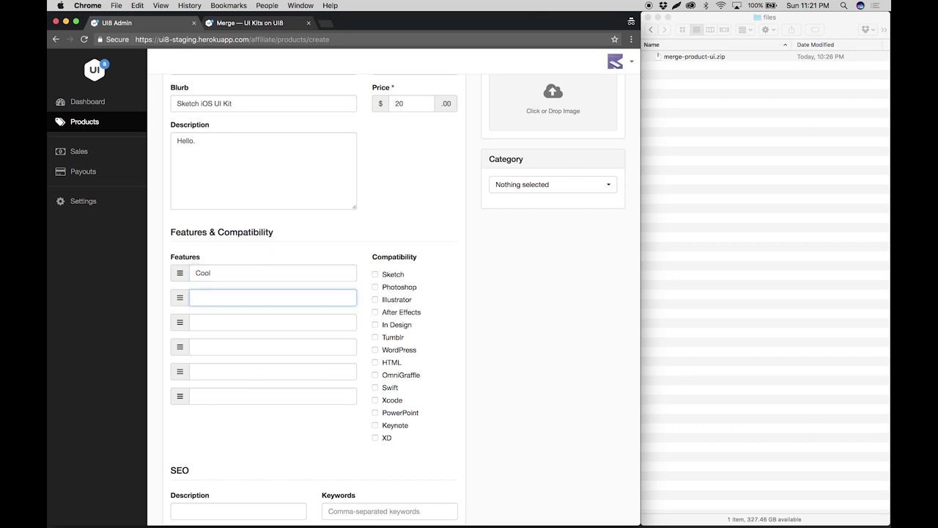
text(Flat)
click(230, 329)
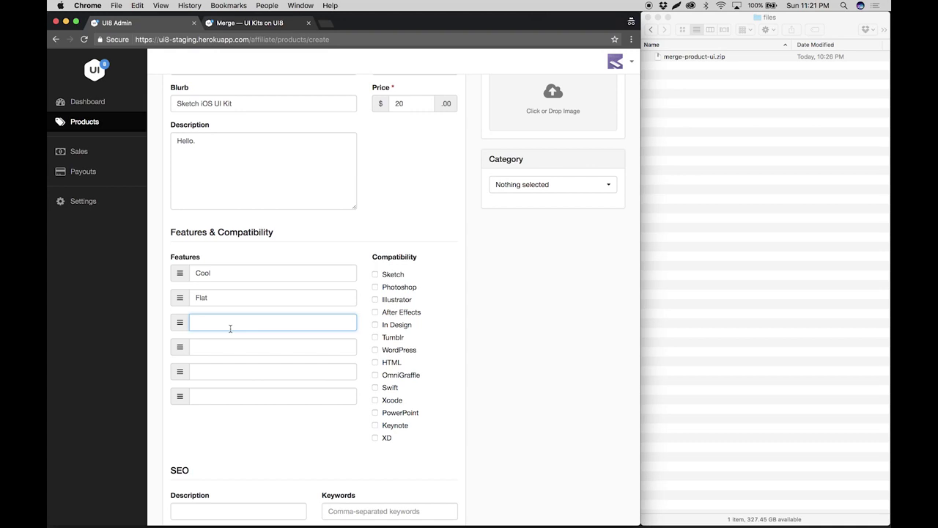
text(Customizable)
Step: Enter "Vector based", "Hundreds of screens" and "Updated weekly" as the last three product features
click(272, 346)
text(Vector ba)
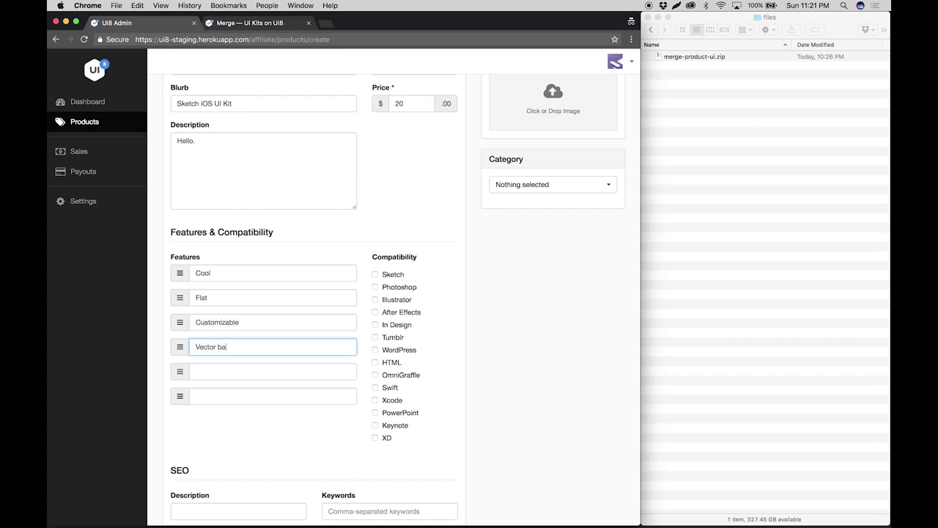
text(sed)
click(273, 372)
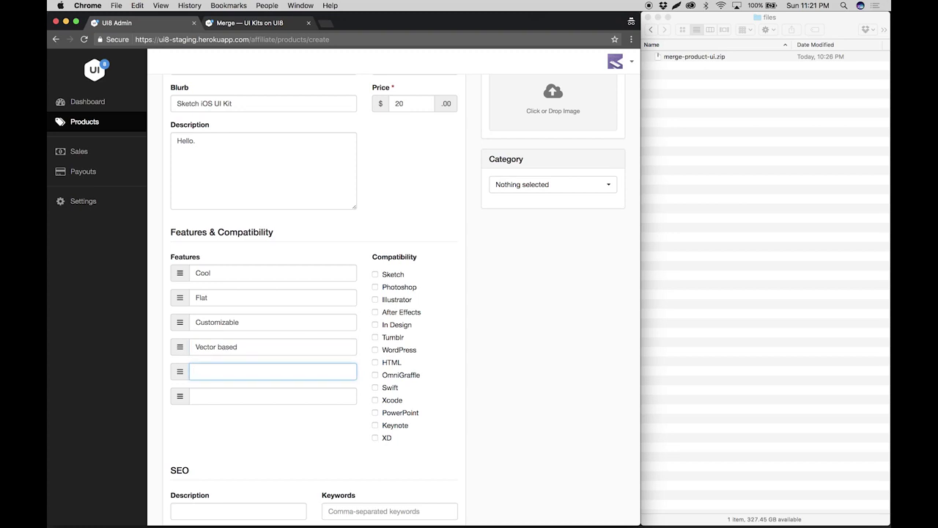
text(hundreds of screensH)
click(203, 395)
text(Updated)
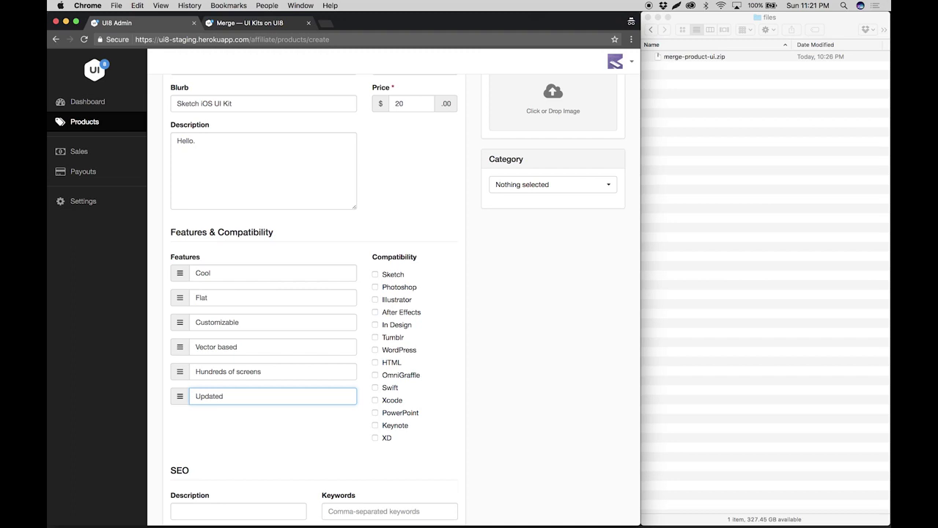
text( weekly)
click(232, 271)
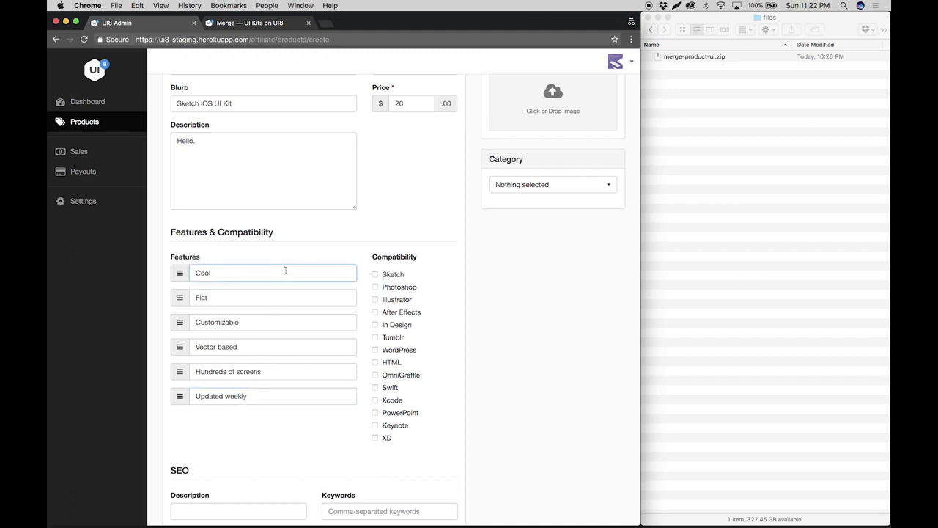
Step: Mark the product as compatible with Sketch, Photoshop and XD
click(375, 258)
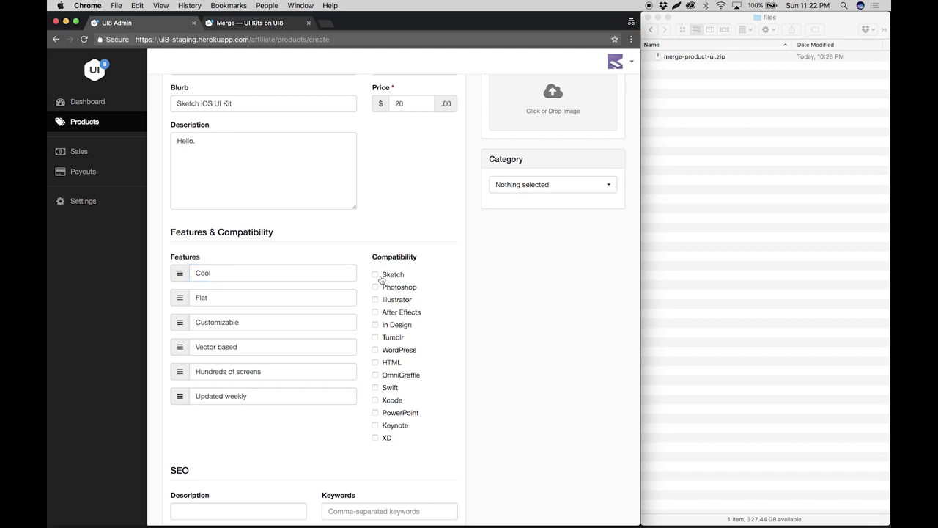
click(376, 275)
click(375, 287)
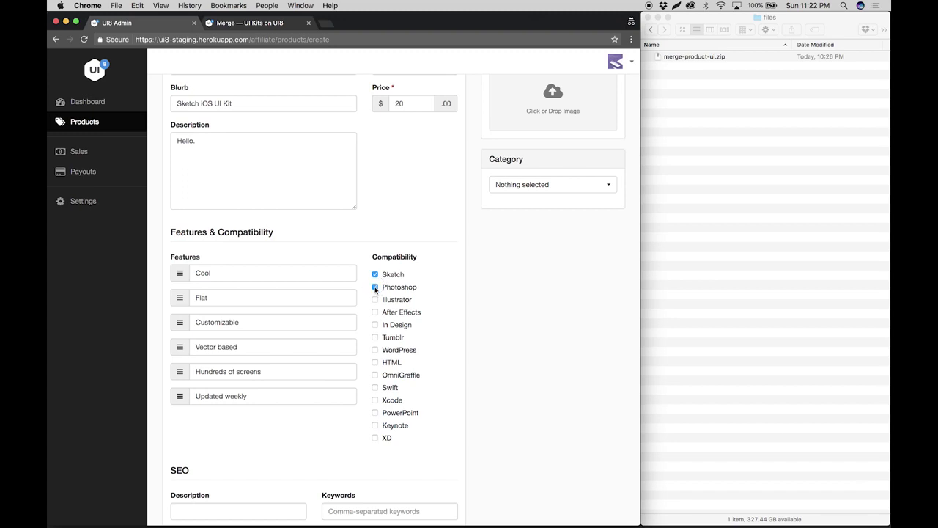
click(375, 439)
Step: Copy the blurb text "Sketch iOS UI Kit" into the SEO description
scroll(436, 379, down, 4)
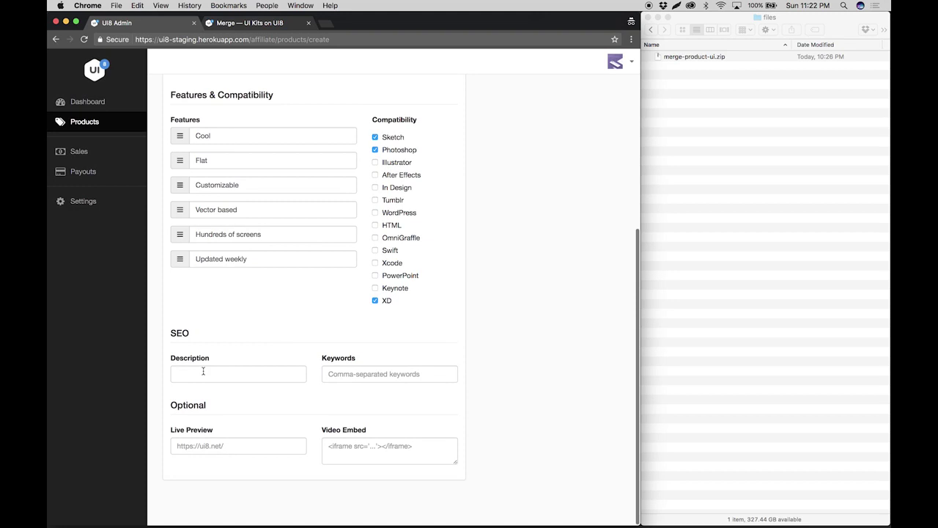
drag(173, 332, 190, 333)
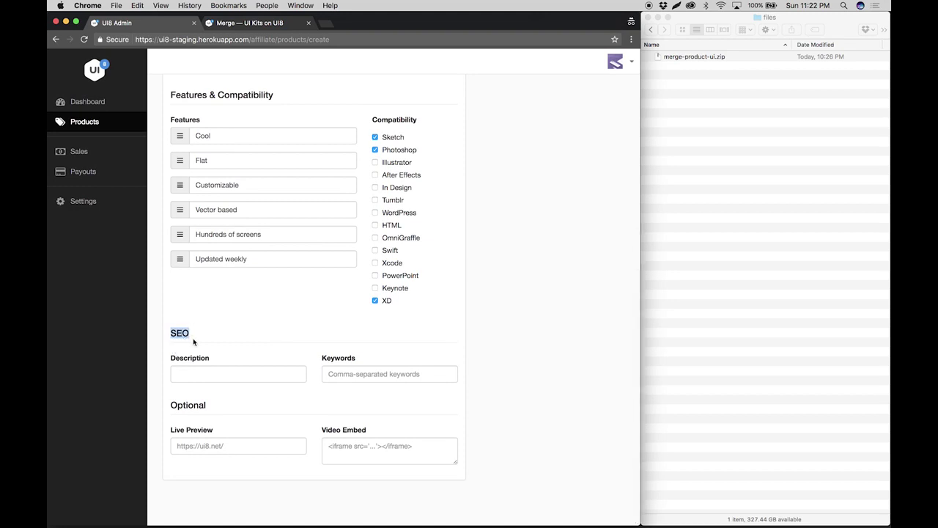
click(189, 375)
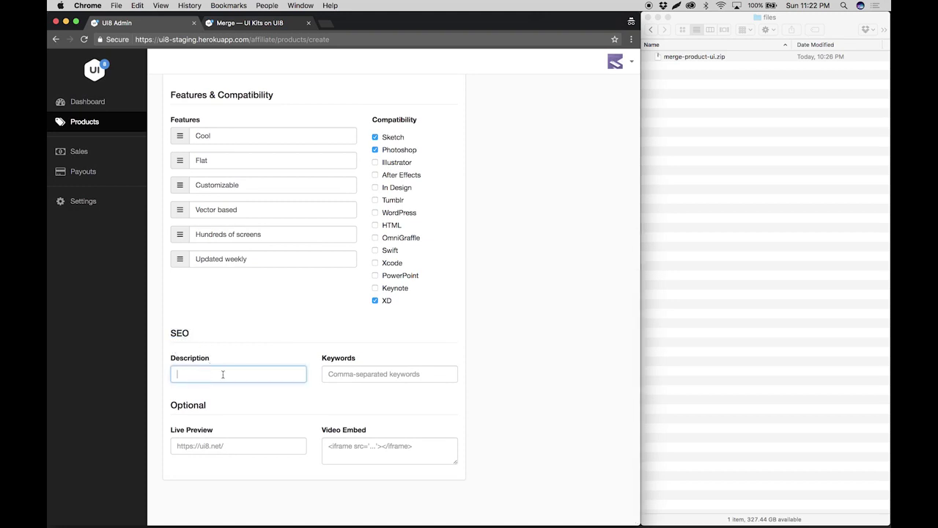
scroll(224, 374, up, 10)
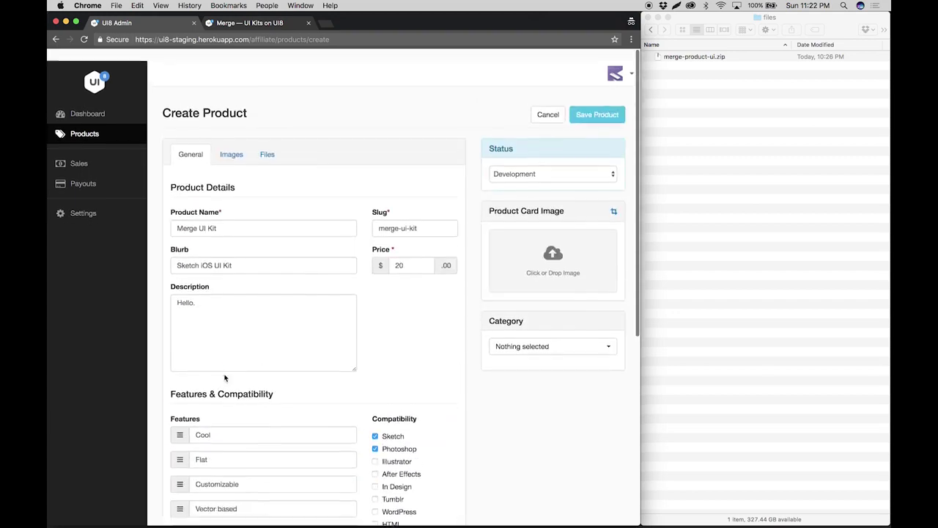
triple_click(238, 253)
key(super+c)
scroll(227, 307, down, 5)
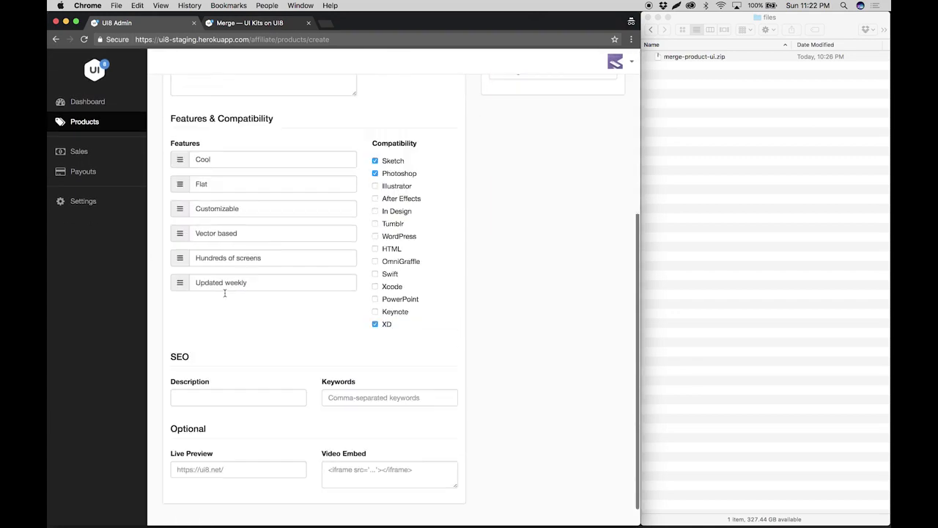
click(223, 373)
key(super+v)
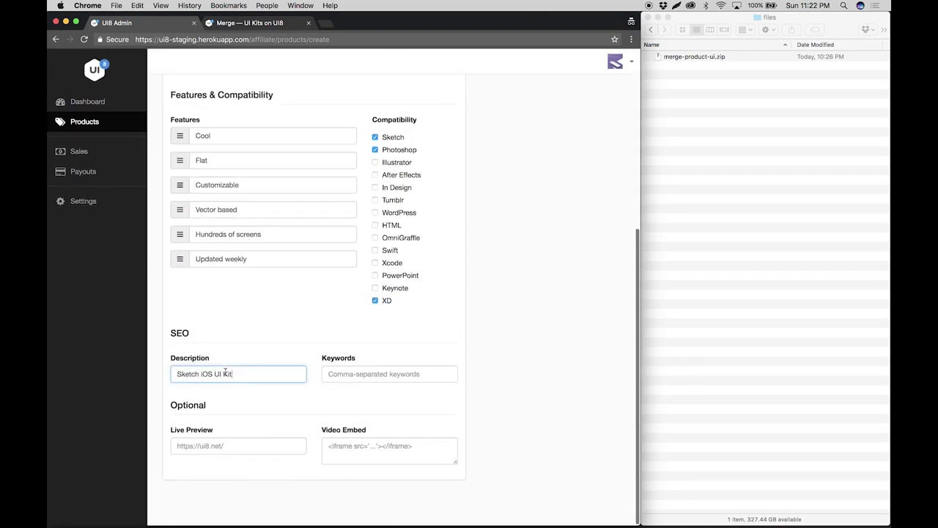
Step: Fill the SEO keywords with the suggested entry that starts with "ui kits, ui kit, design, designers"
click(333, 374)
text(UI)
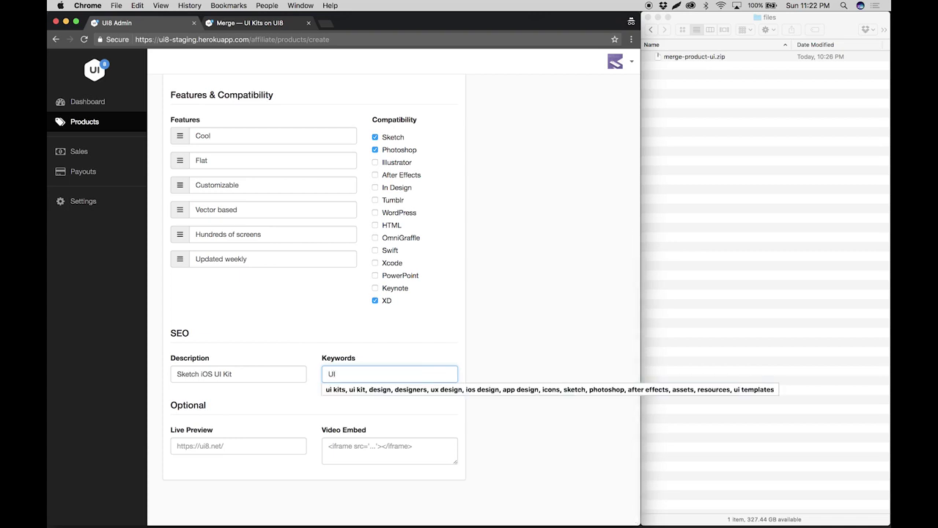
click(425, 390)
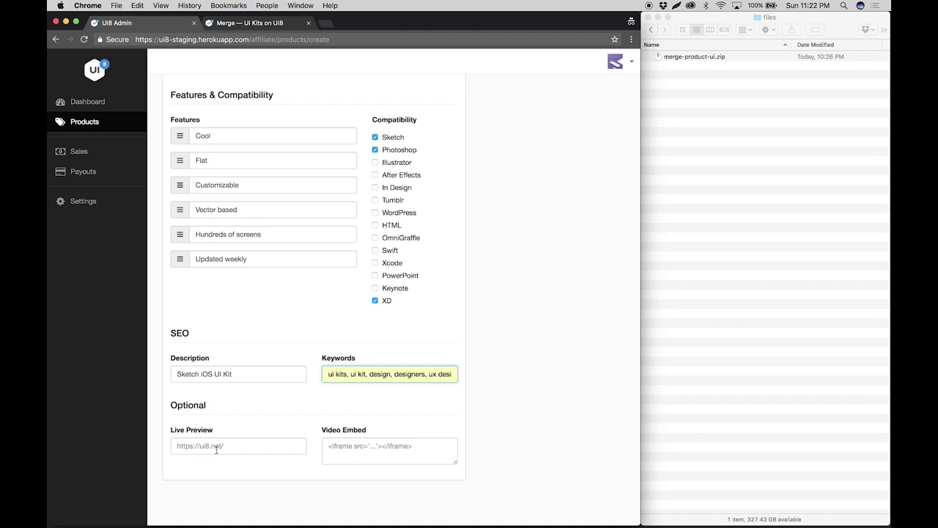
click(212, 447)
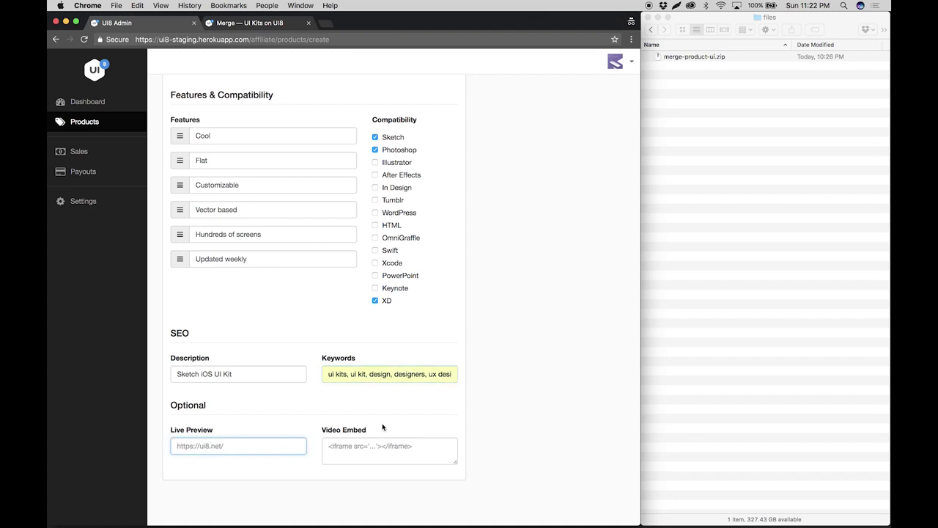
click(328, 445)
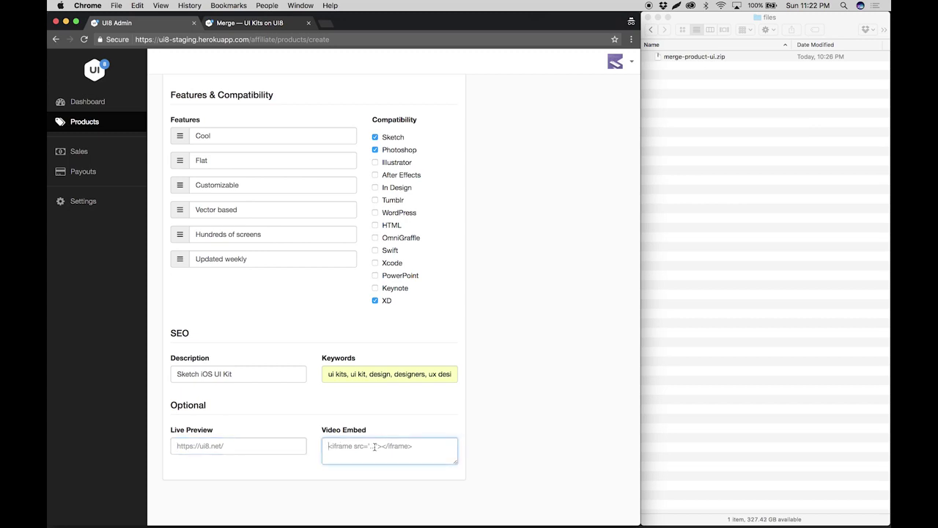
click(209, 444)
Step: Add productcard.jpg from the my product folder's images subfolder as the product card image
scroll(511, 423, up, 8)
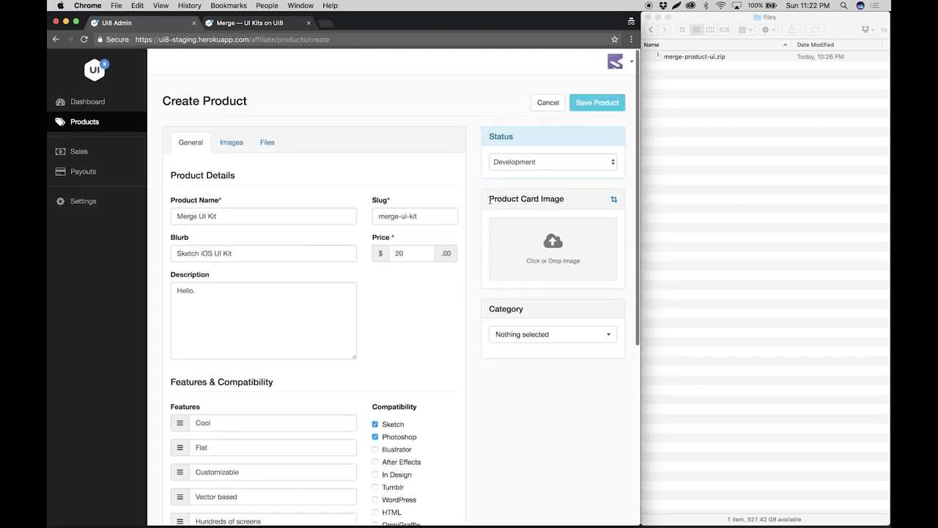
click(716, 154)
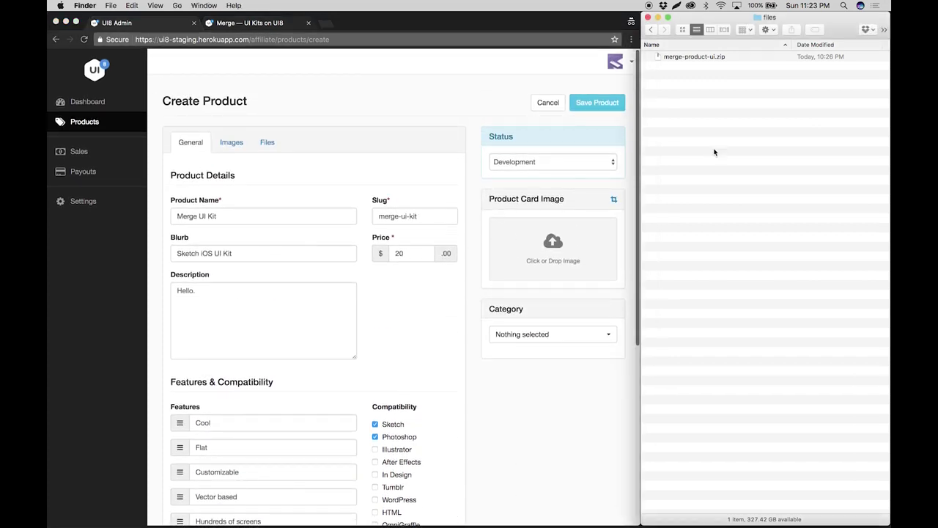
click(652, 30)
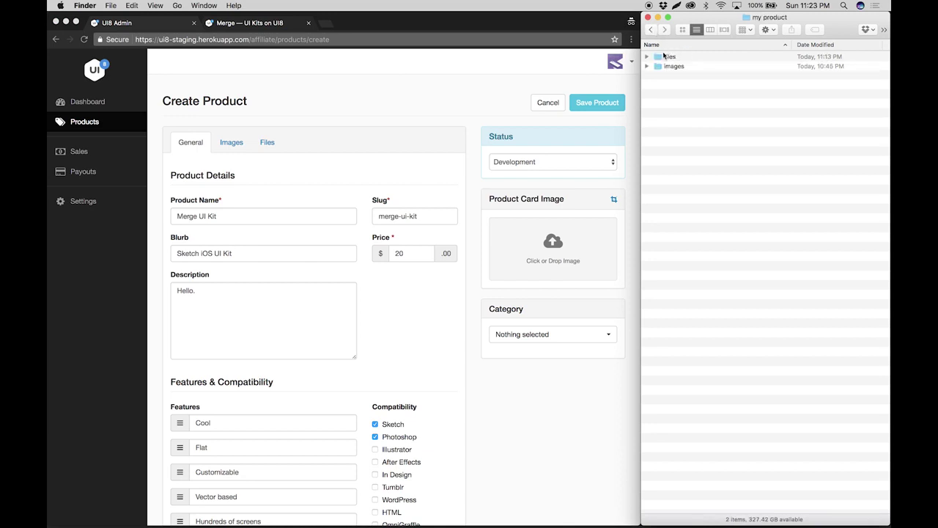
double_click(684, 68)
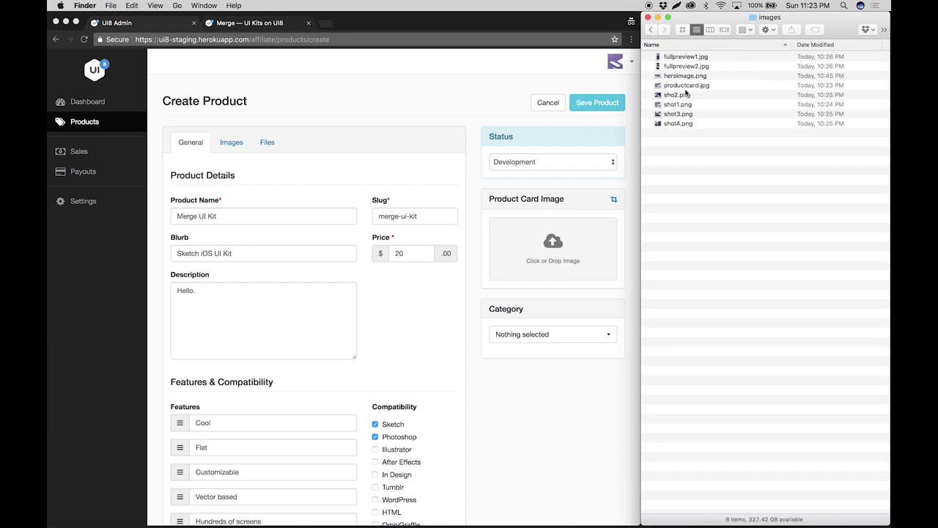
drag(679, 86, 557, 245)
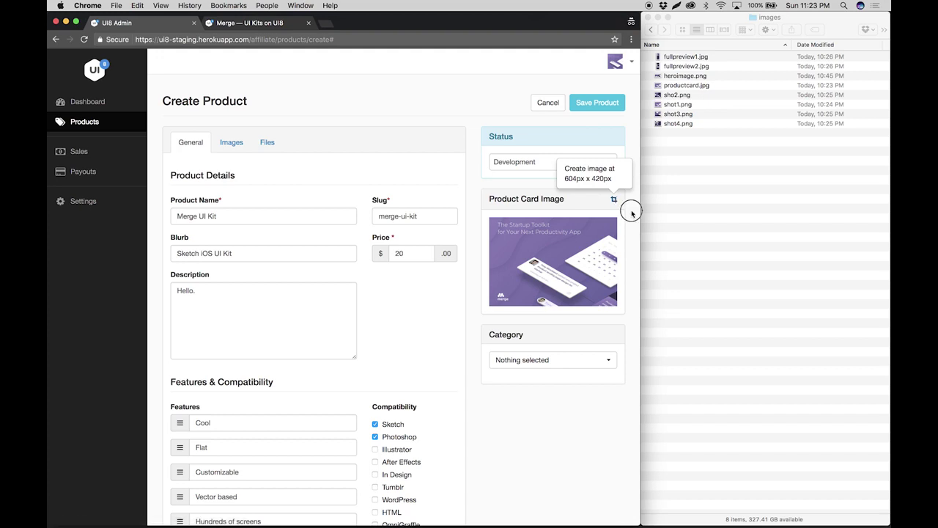
scroll(630, 233, down, 3)
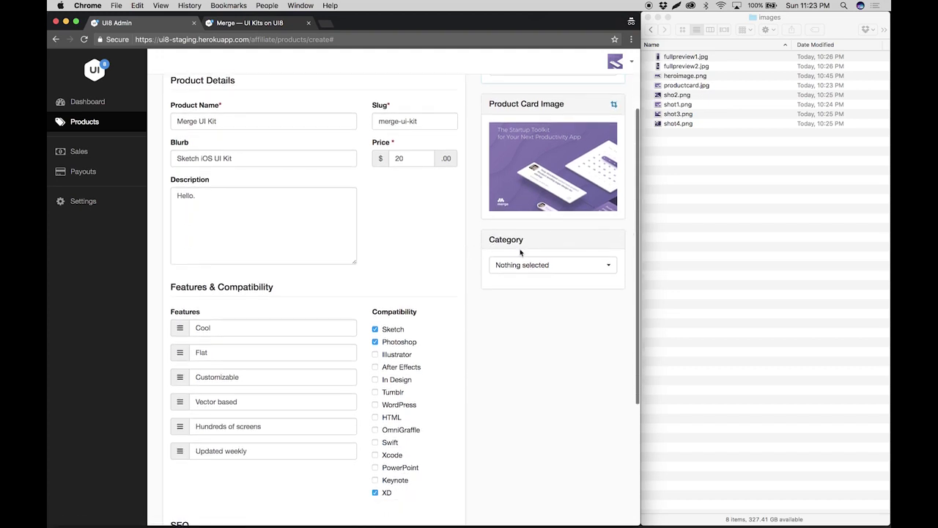
Step: Assign the product to the All Products, UI Kits and Sketch categories and save the product
click(591, 272)
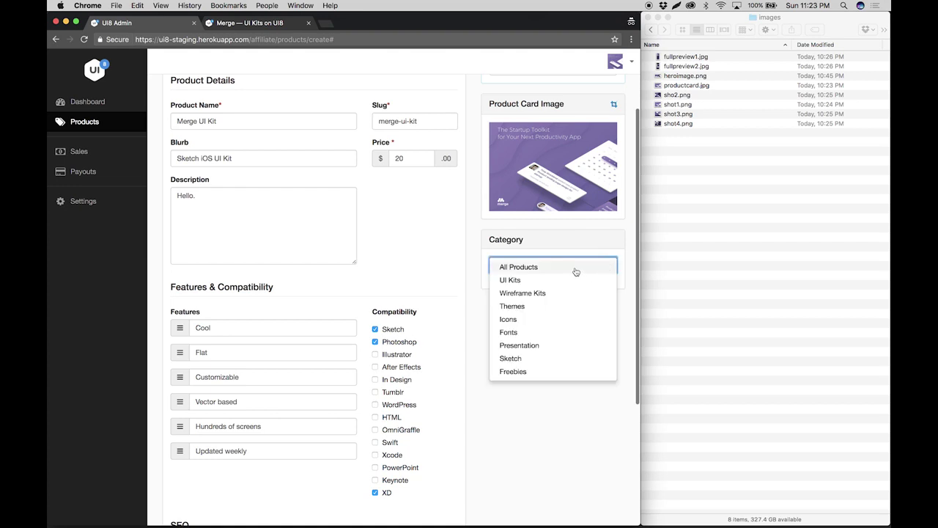
click(576, 270)
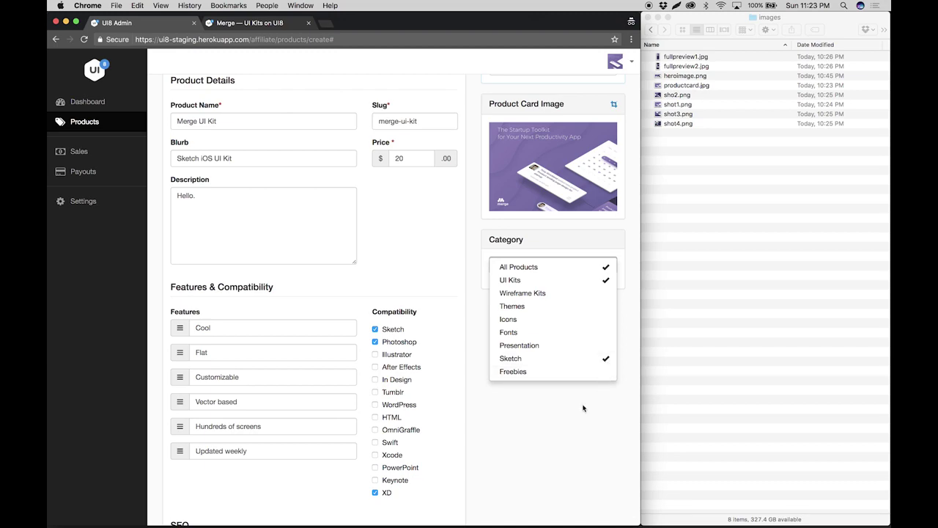
click(562, 418)
scroll(564, 408, up, 3)
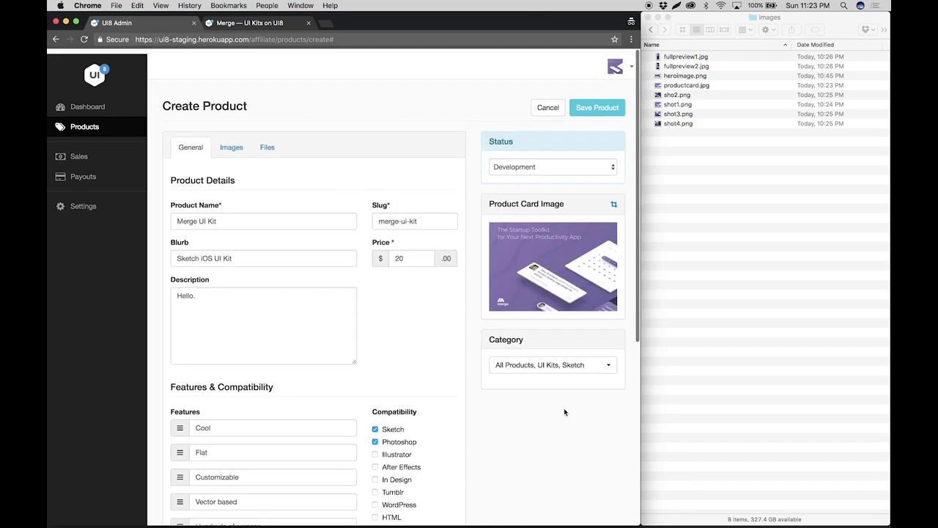
scroll(563, 408, down, 8)
scroll(564, 408, up, 6)
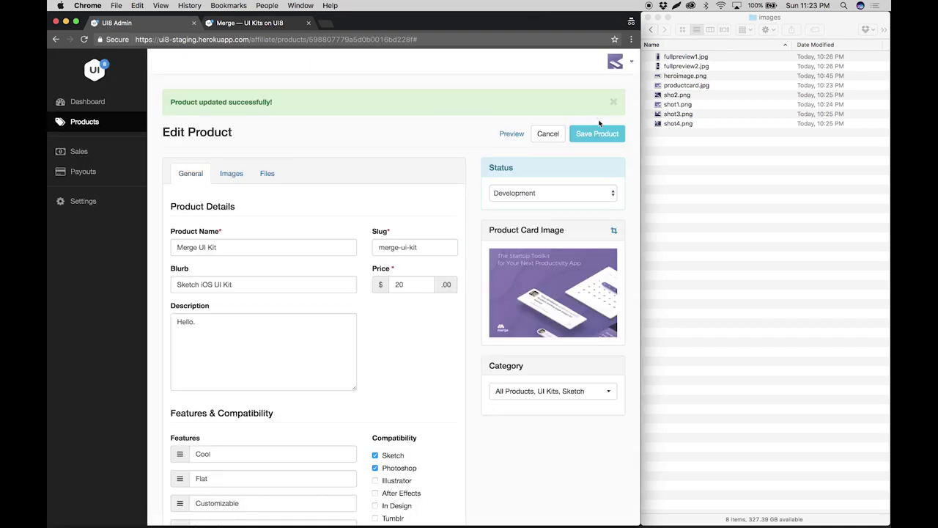
Step: Upload heroimage.png as the product's hero image and shot1.png as its first detail image
click(230, 177)
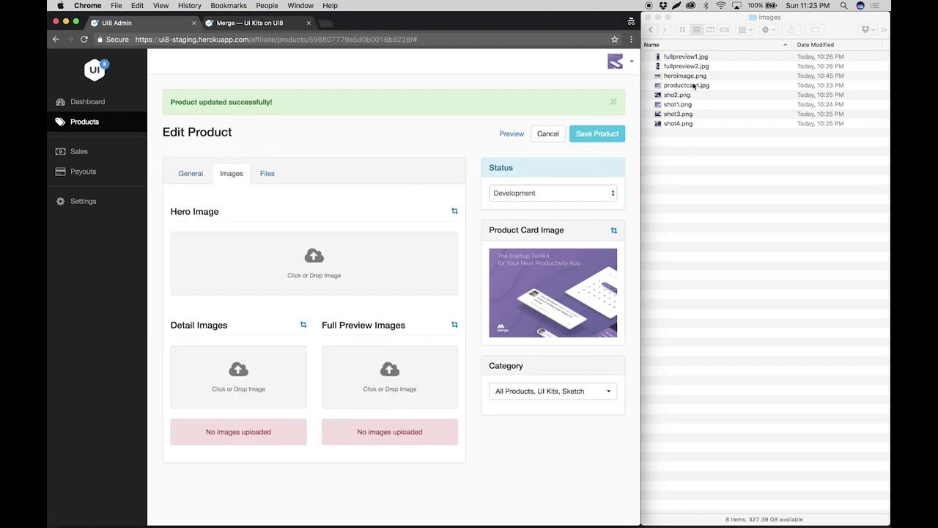
drag(684, 80, 377, 257)
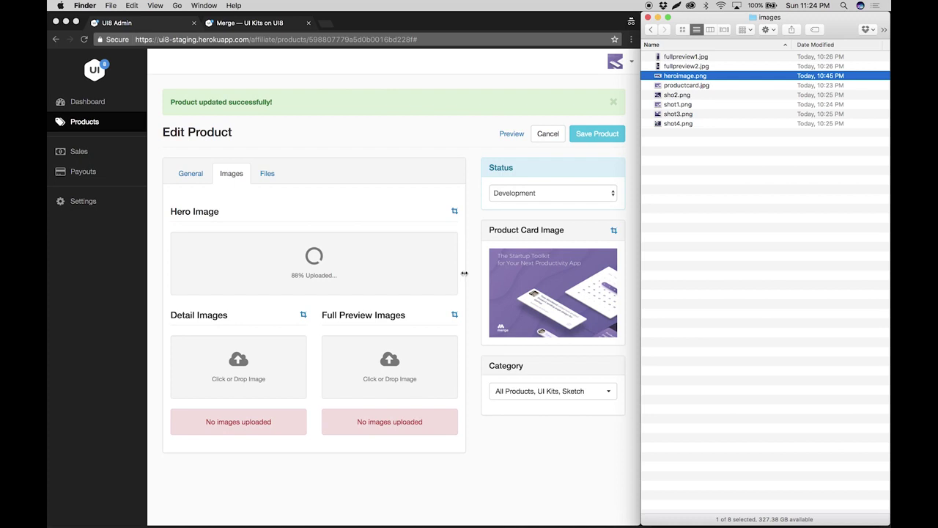
click(678, 113)
click(676, 104)
drag(676, 104, 266, 359)
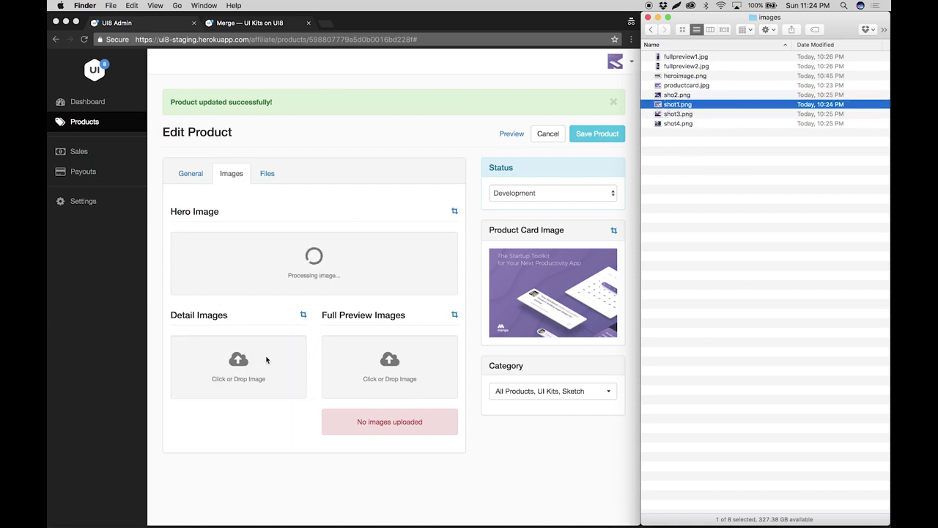
Step: Add sho2.png, shot3.png and shot4.png from the images folder to the product's detail images
drag(677, 95, 227, 358)
click(684, 115)
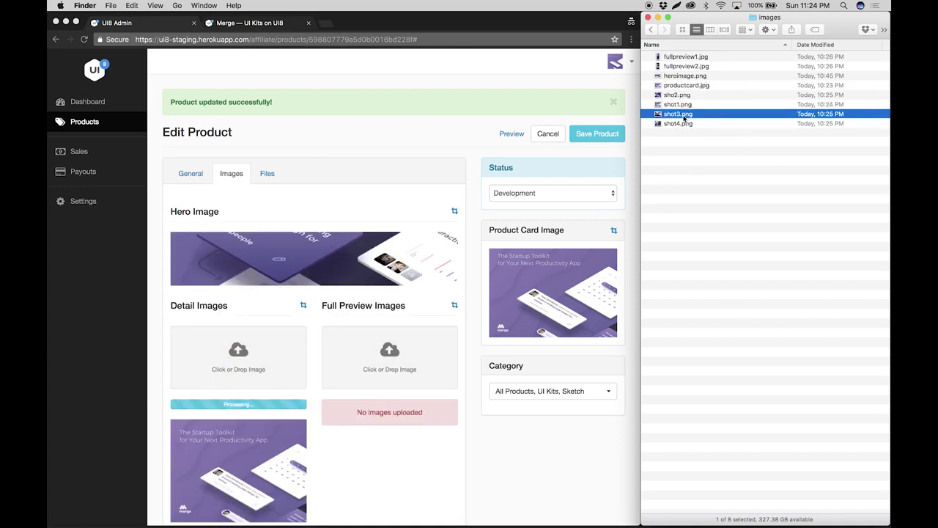
drag(673, 118, 251, 369)
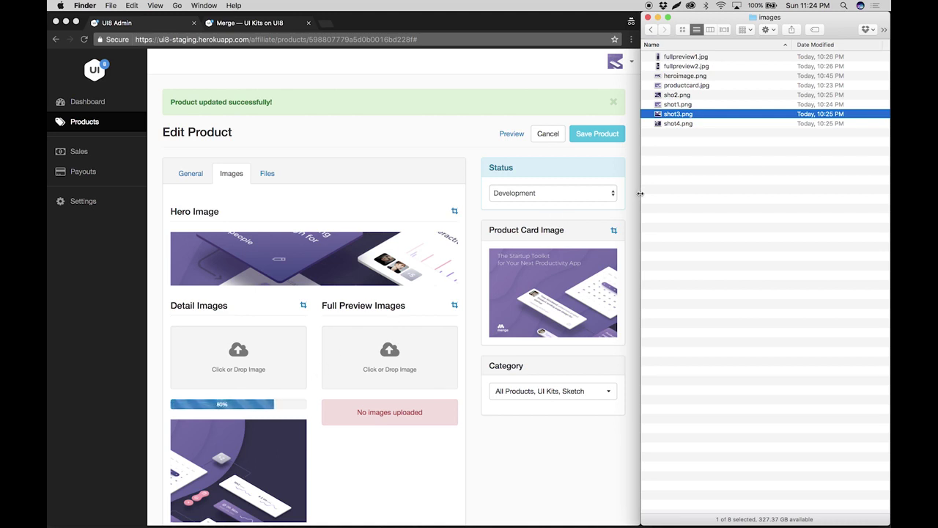
drag(677, 124, 274, 347)
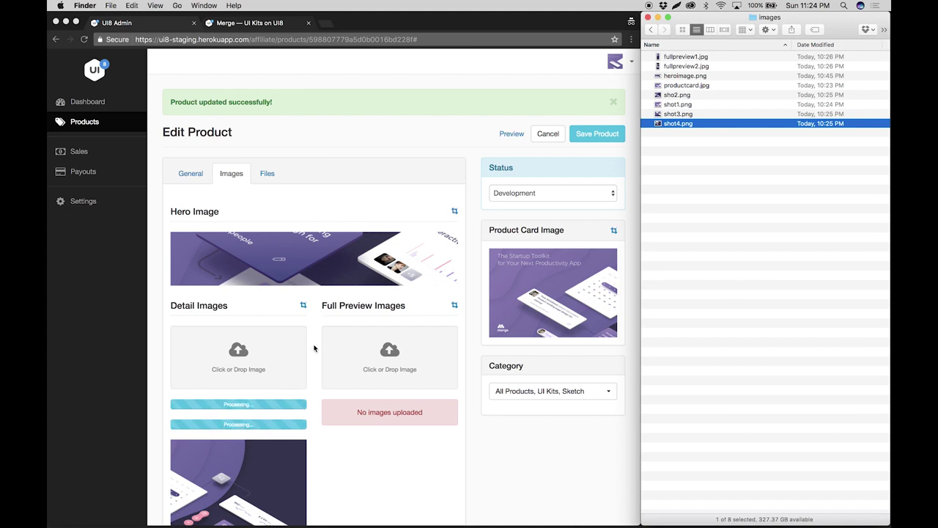
scroll(314, 349, down, 3)
scroll(314, 348, down, 2)
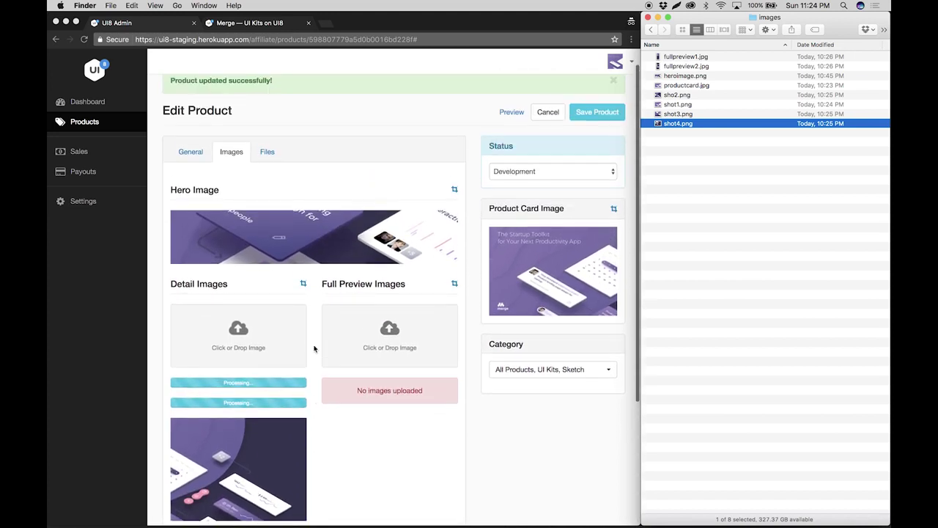
click(328, 288)
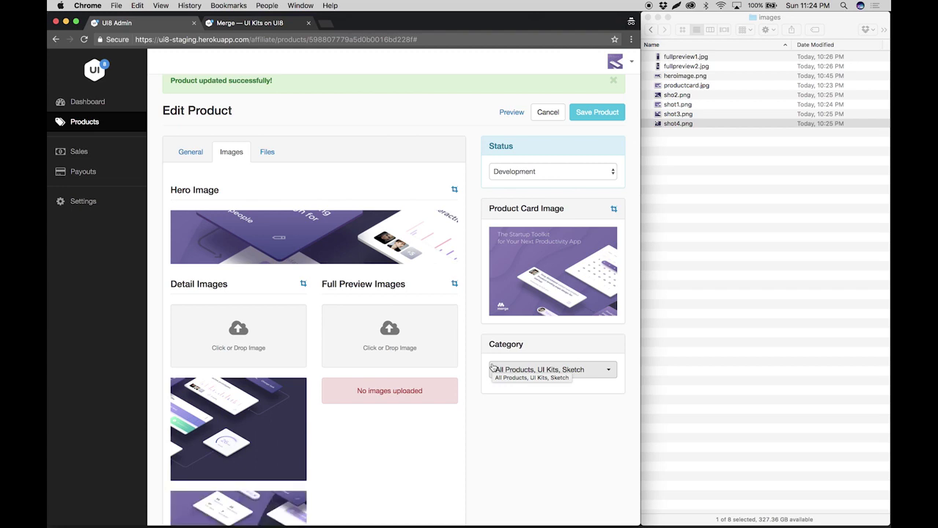
Step: Upload fullpreview1.jpg and fullpreview2.jpg from the images folder as the product's full preview images
click(685, 61)
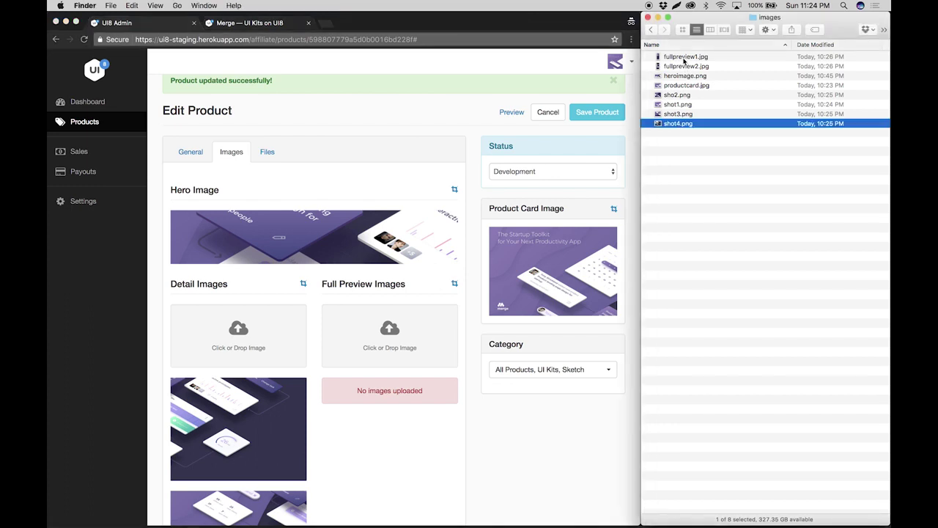
click(685, 58)
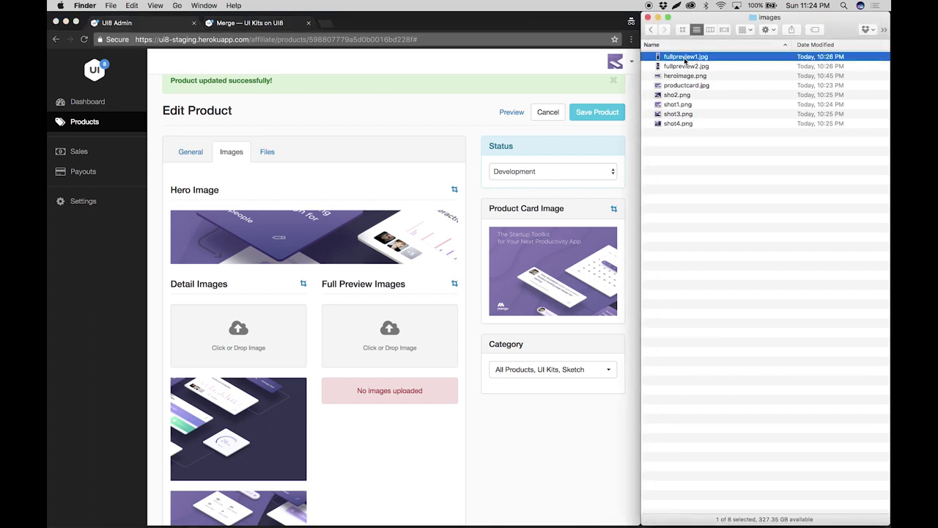
drag(686, 61, 407, 323)
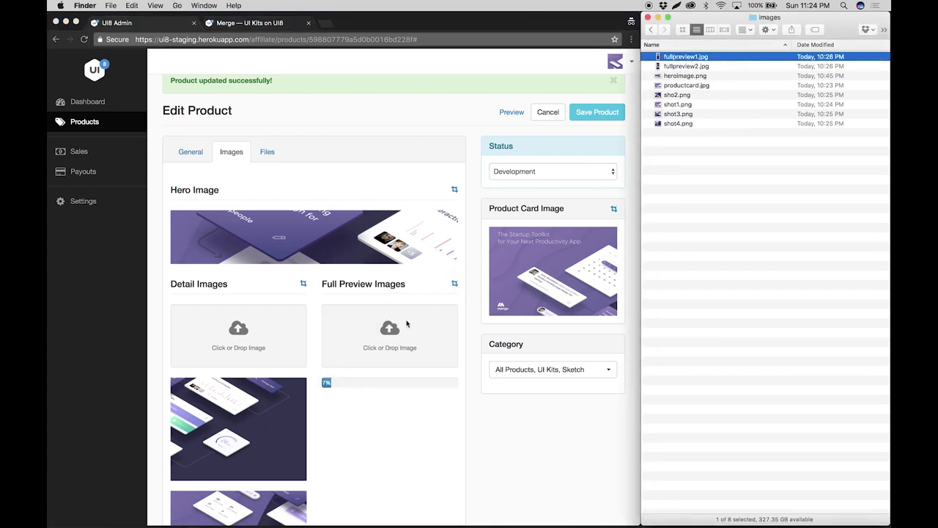
scroll(469, 325, down, 2)
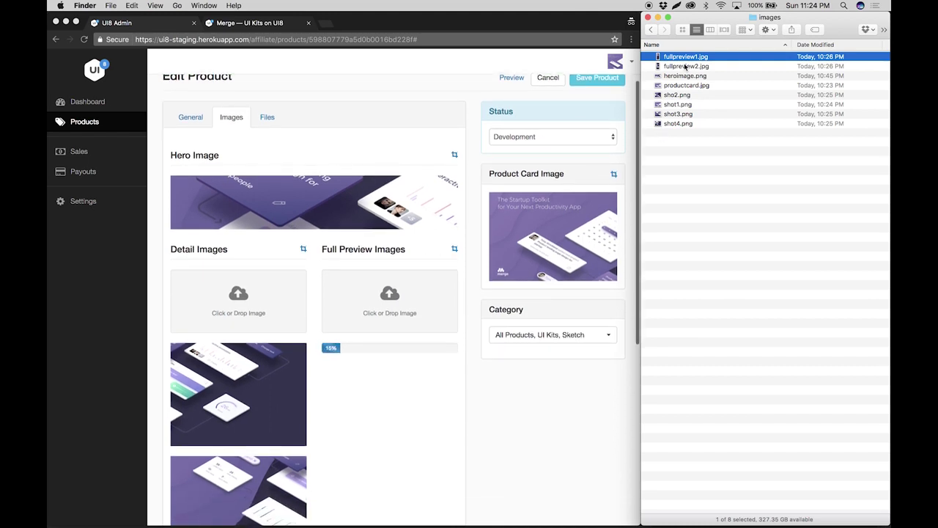
click(686, 66)
drag(685, 66, 389, 297)
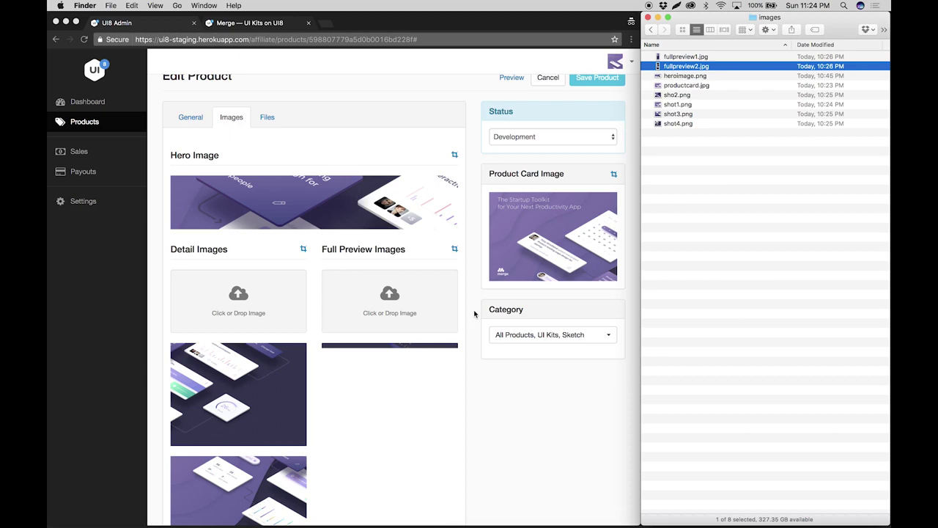
Step: Look over the uploaded detail and full preview images and save the product
scroll(473, 314, down, 5)
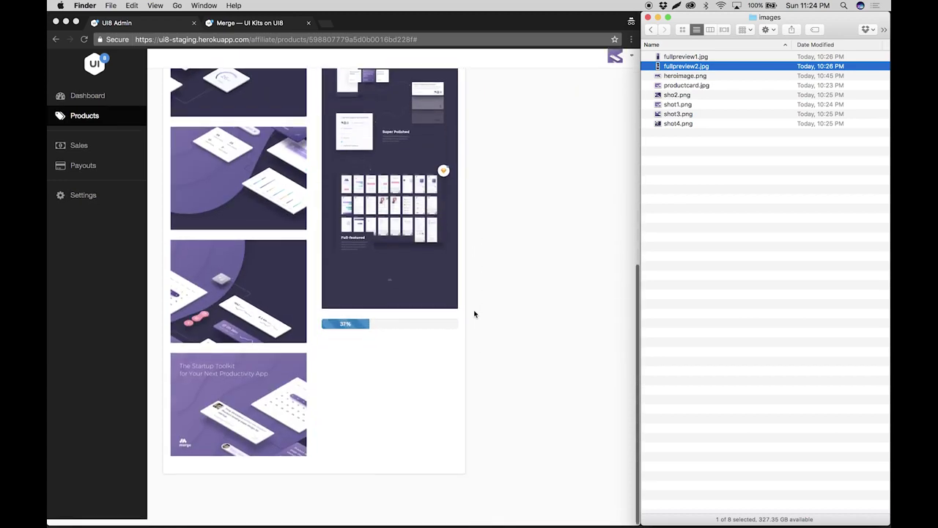
scroll(474, 313, up, 5)
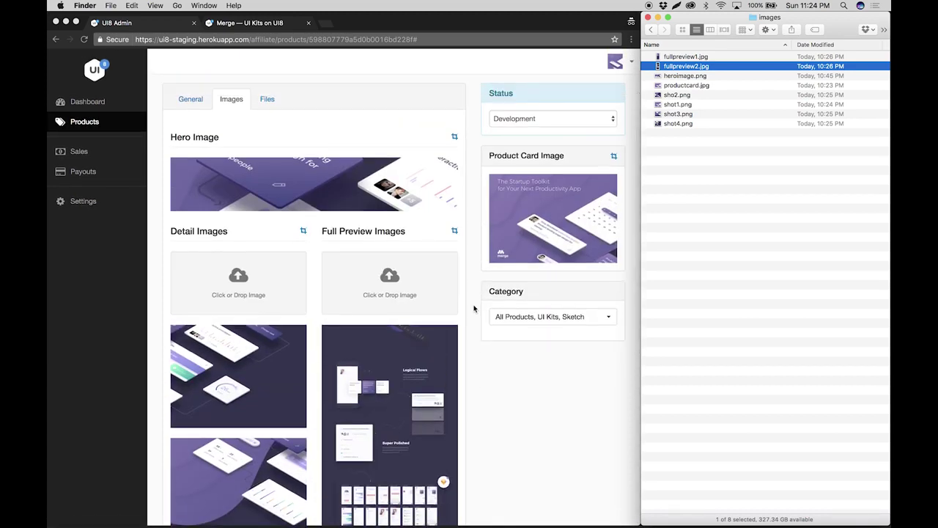
scroll(473, 309, down, 5)
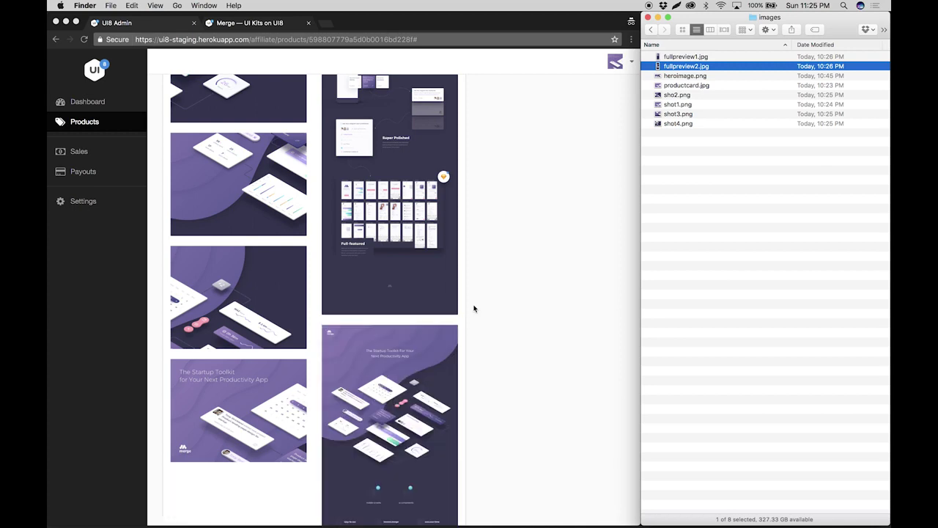
scroll(474, 309, down, 3)
scroll(474, 308, up, 10)
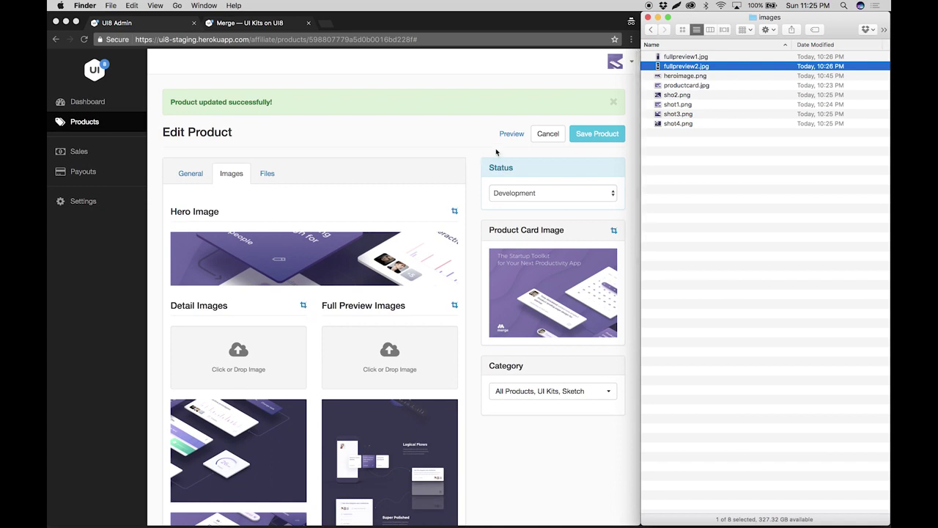
click(595, 140)
click(601, 135)
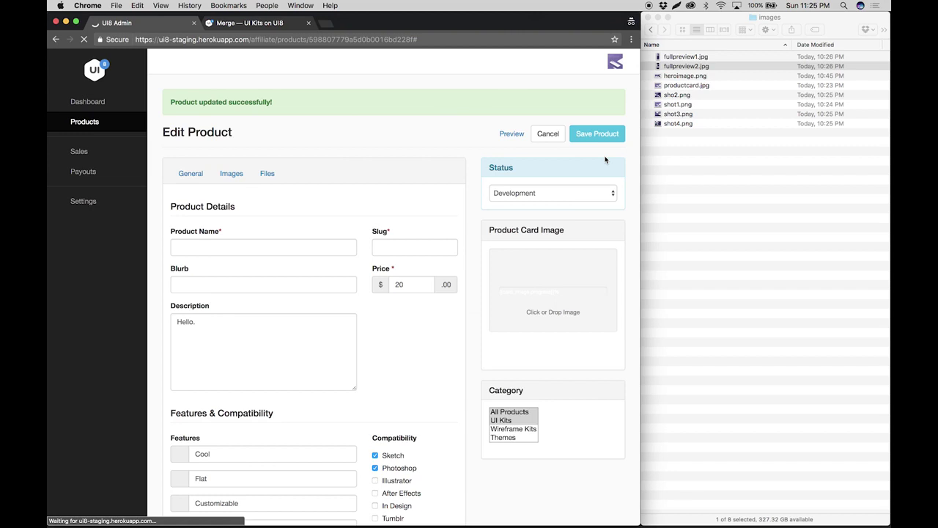
Step: Upload merge-product-ui.zip from the my product folder's files subfolder as the product file
click(266, 176)
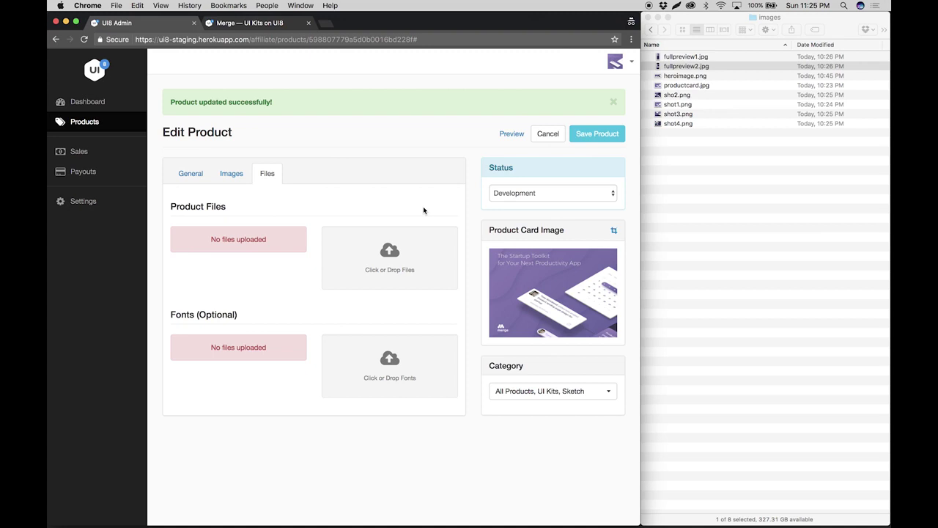
click(704, 169)
click(652, 30)
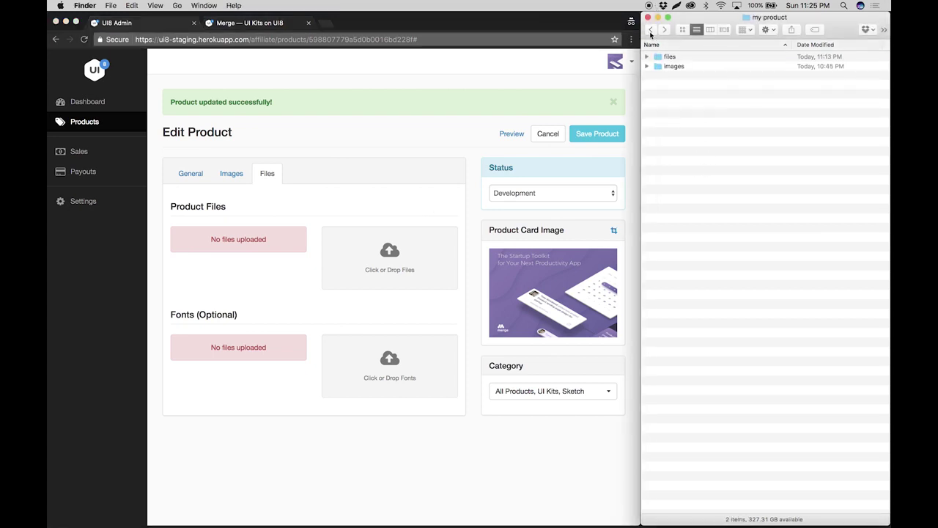
click(672, 58)
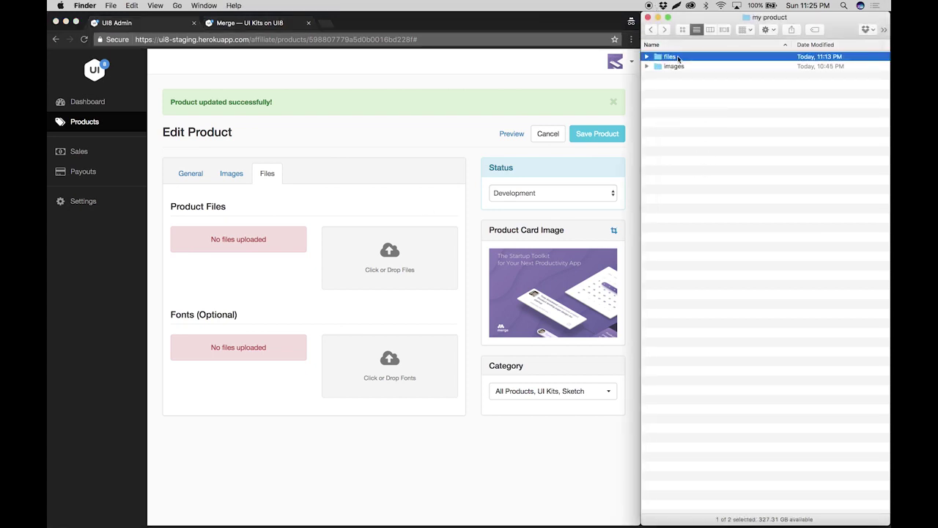
double_click(671, 58)
click(683, 59)
drag(683, 58, 403, 267)
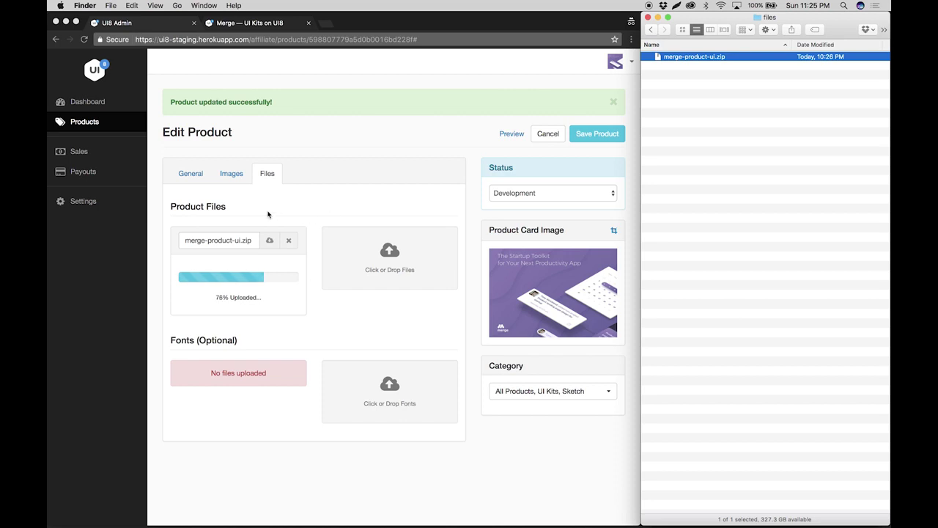
Step: Rename the uploaded product file as merge-product-ui-2.zip and save the product
click(224, 243)
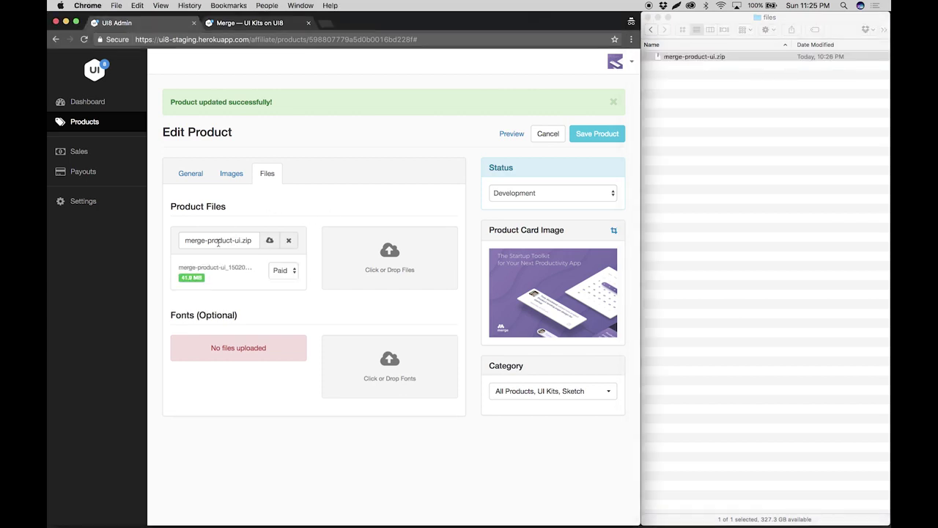
click(240, 240)
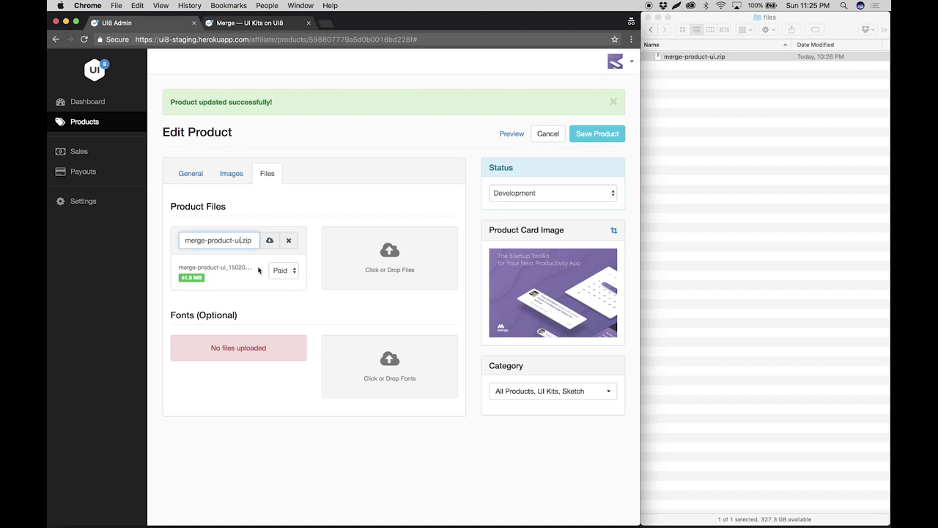
text(-2)
click(317, 291)
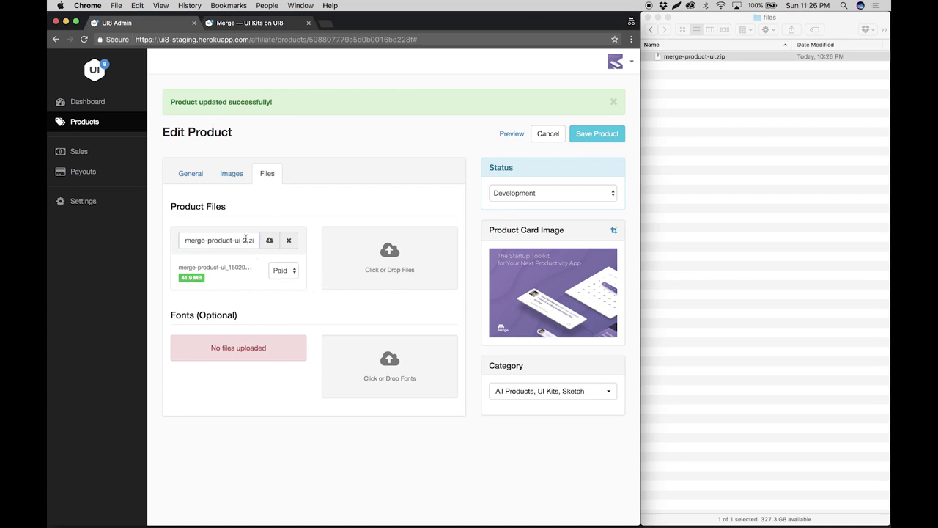
click(598, 134)
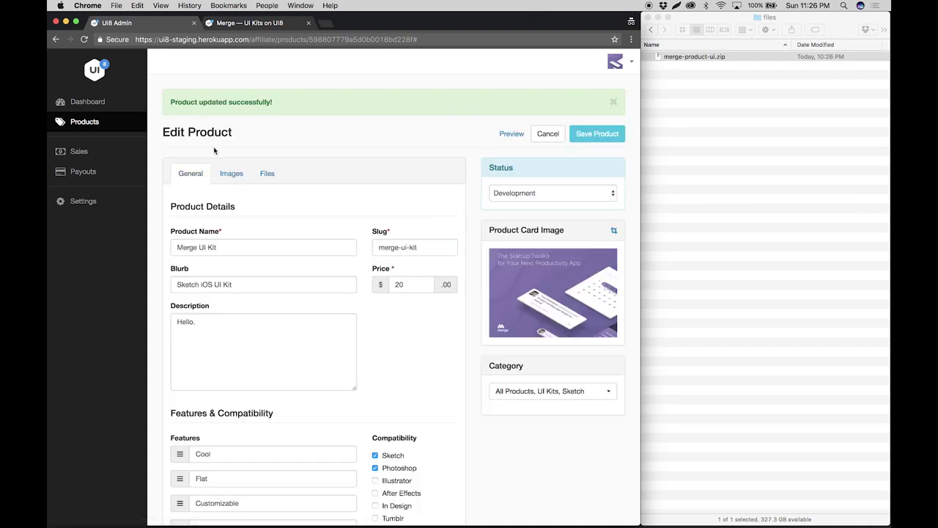
Step: Review the saved product's general details, its images and its product files
scroll(339, 174, down, 10)
scroll(340, 174, up, 10)
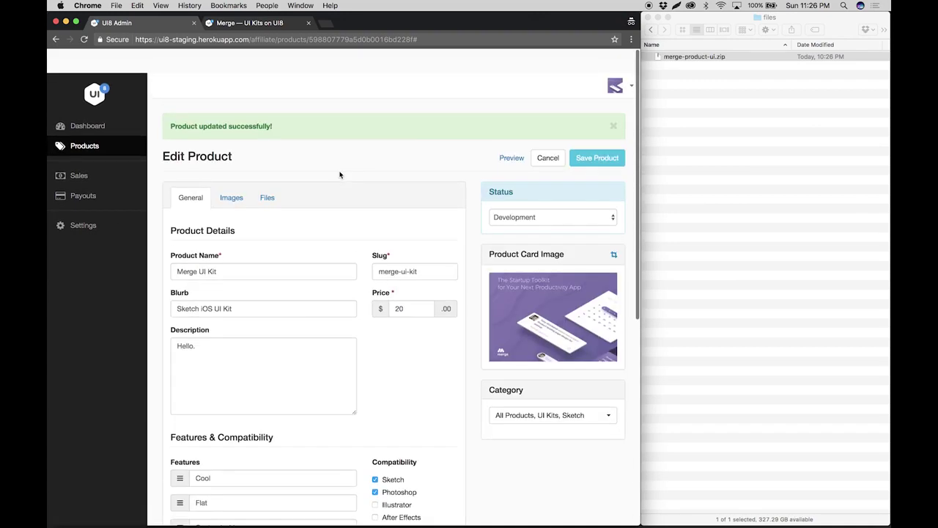
scroll(340, 174, down, 4)
scroll(340, 175, up, 4)
click(239, 174)
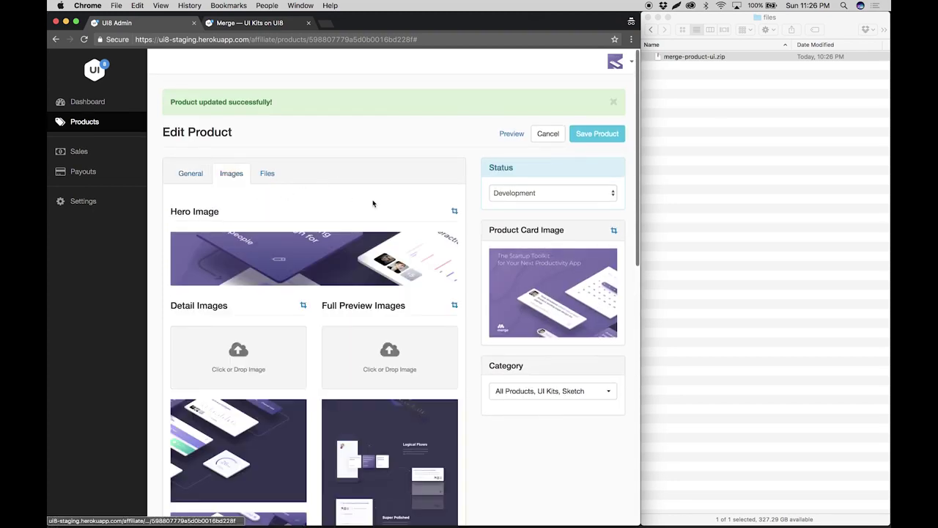
scroll(377, 205, down, 10)
scroll(381, 208, up, 10)
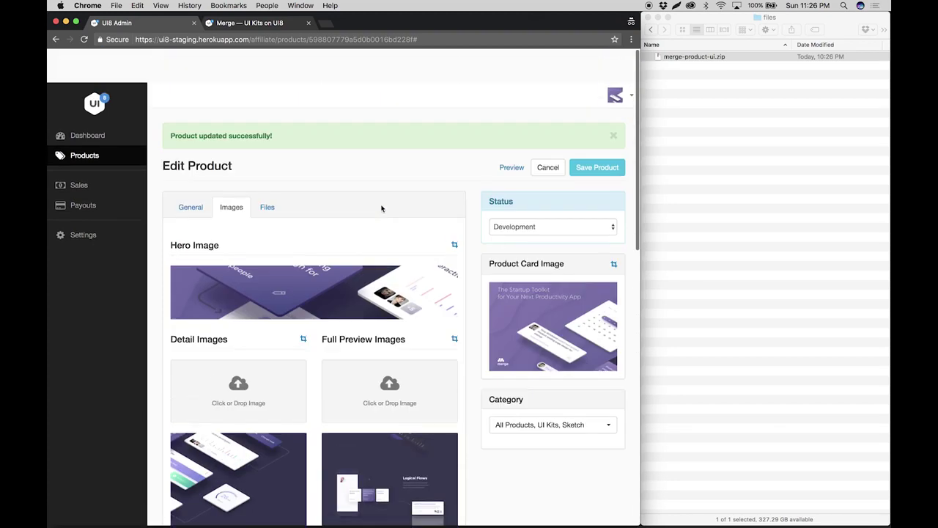
click(267, 174)
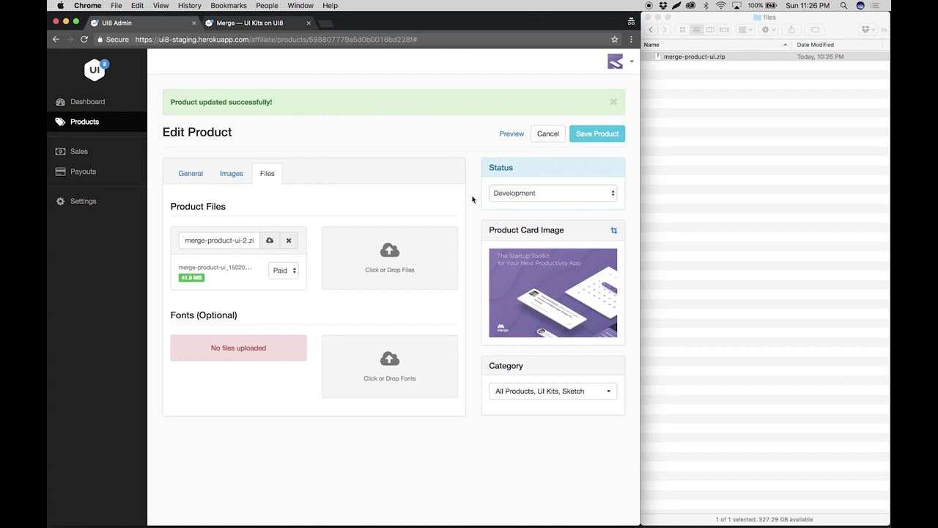
Step: Set the product's status to Submitted and save the product
click(497, 168)
click(598, 193)
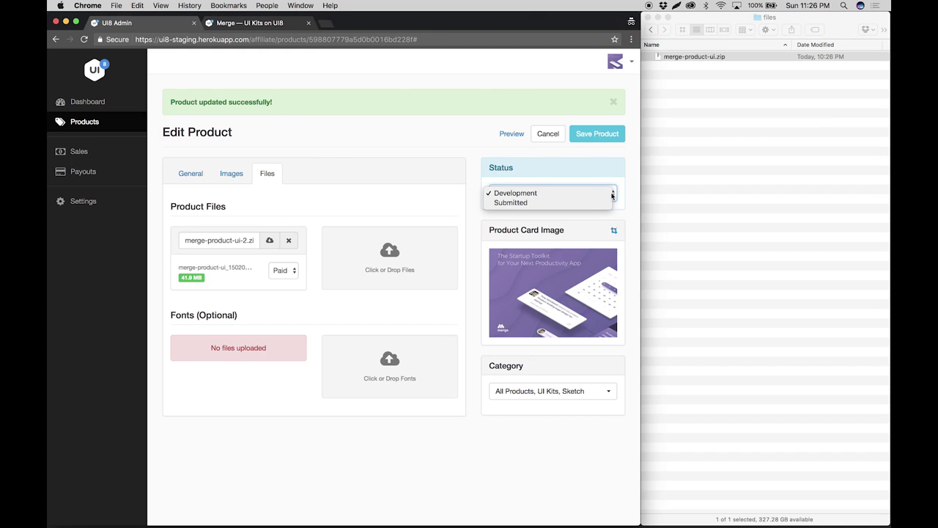
click(555, 204)
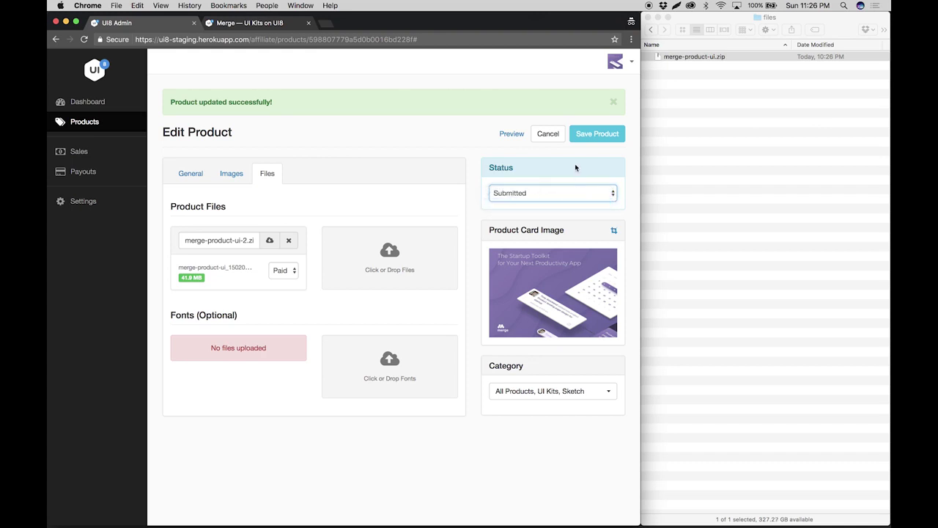
click(591, 136)
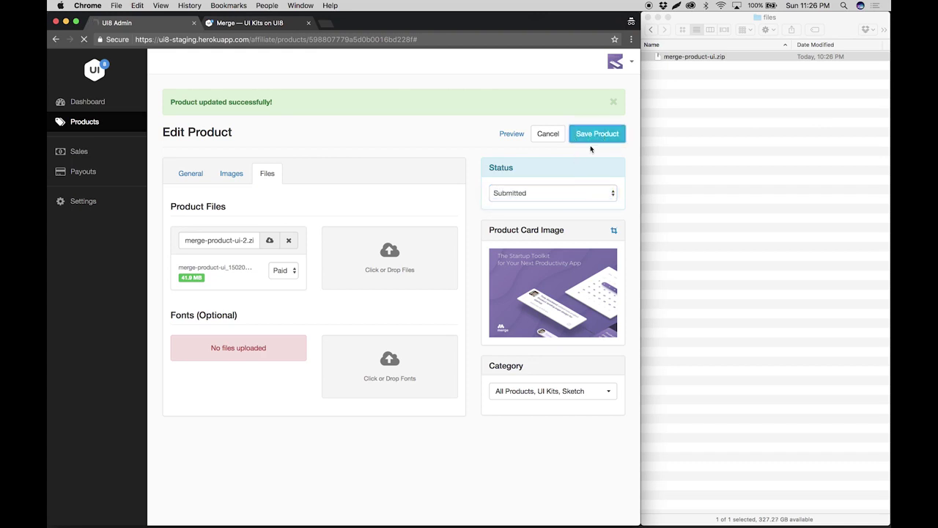